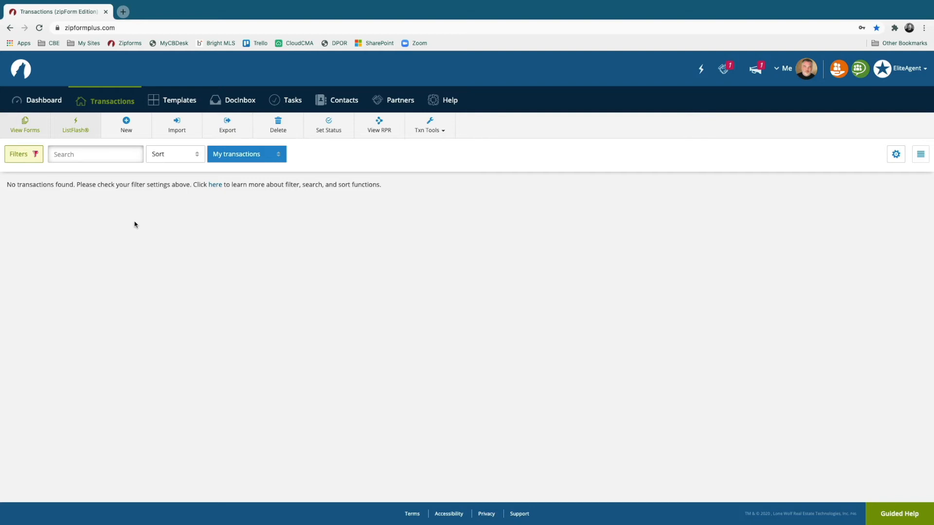
Start a new transaction and name it with the property's street address followed by "- Training".
click(126, 124)
click(322, 132)
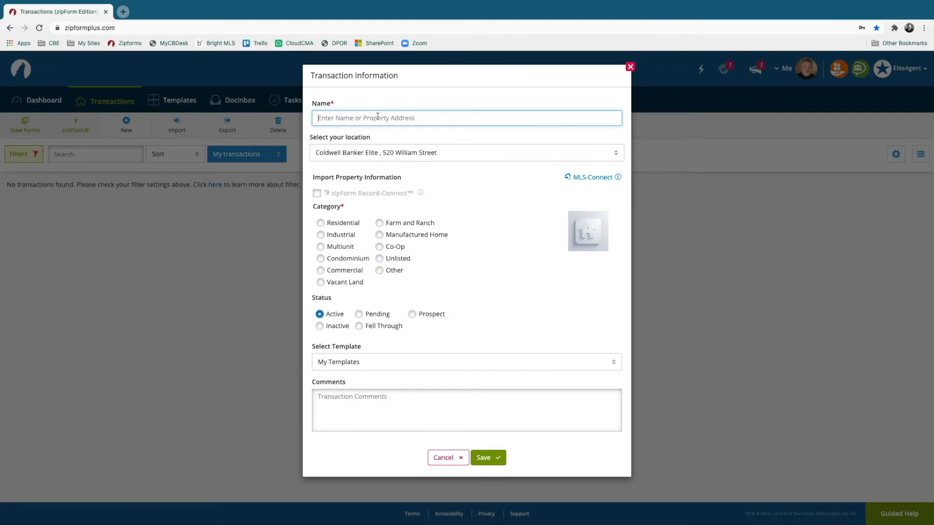
text(123)
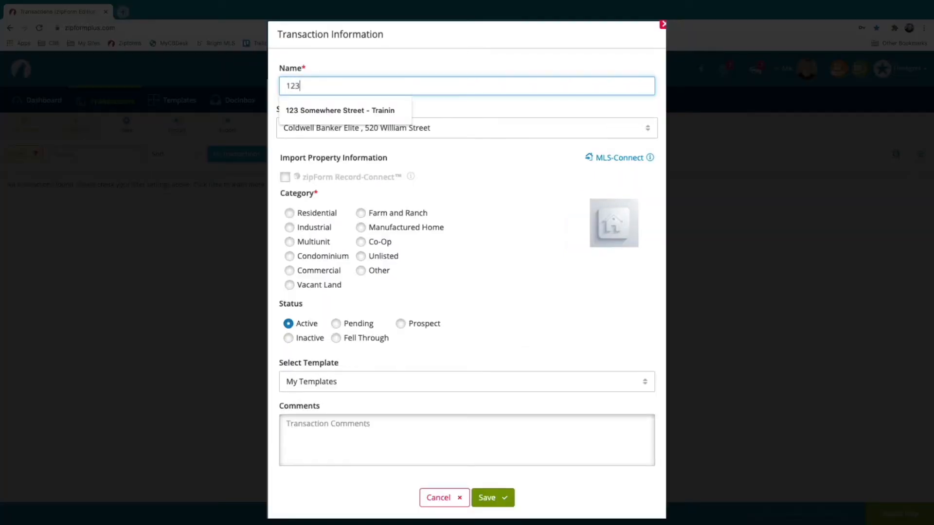
click(354, 109)
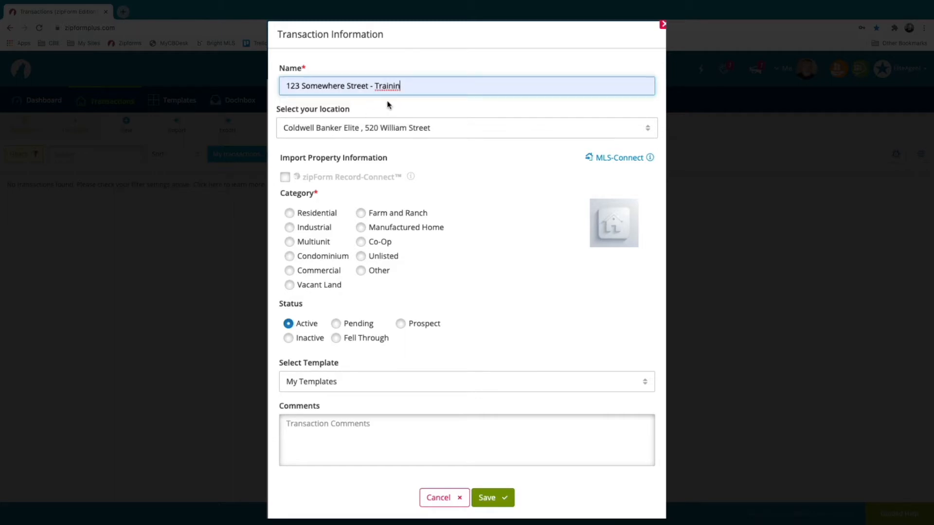
text(g)
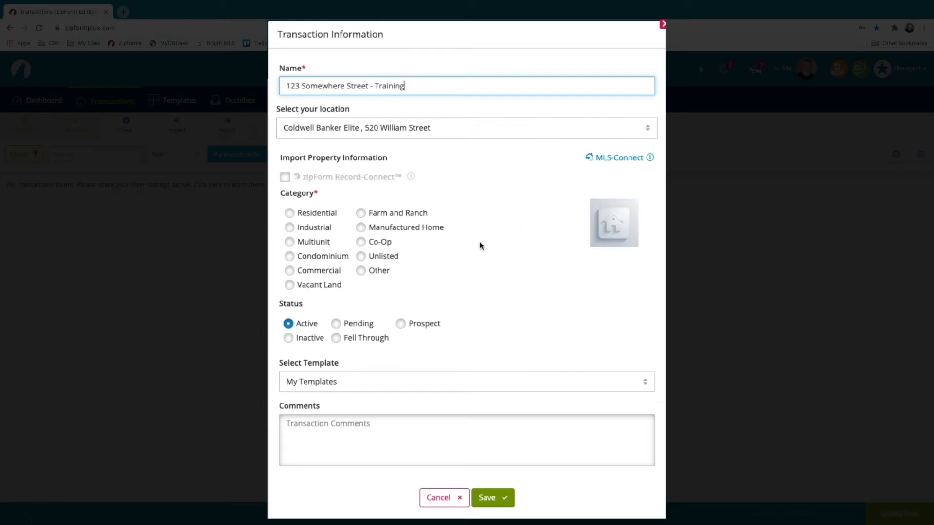
Add a house photo from the Desktop to the transaction and set its category to Residential.
click(607, 227)
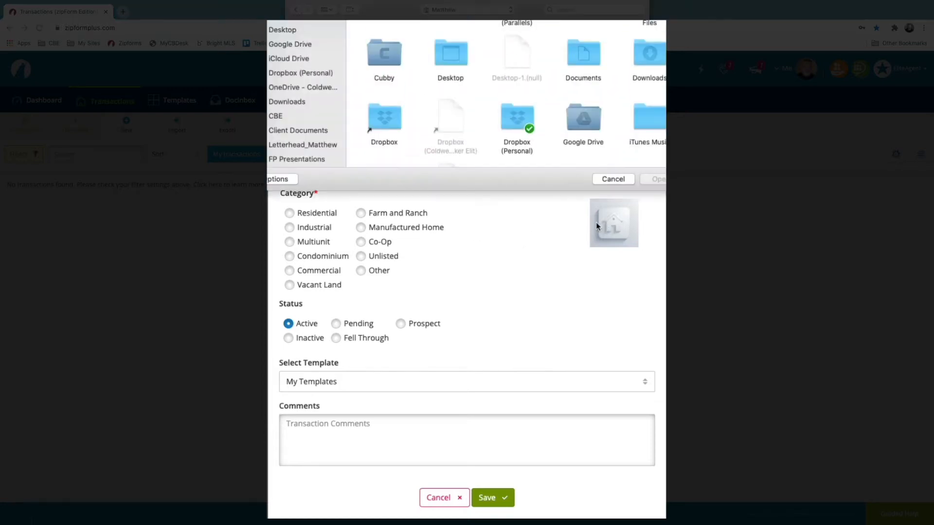
click(288, 29)
double_click(381, 21)
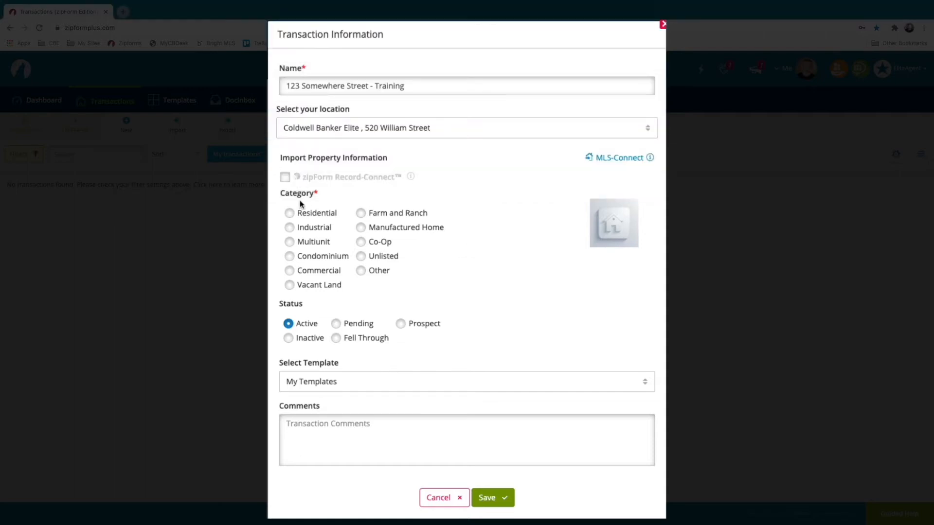
click(290, 214)
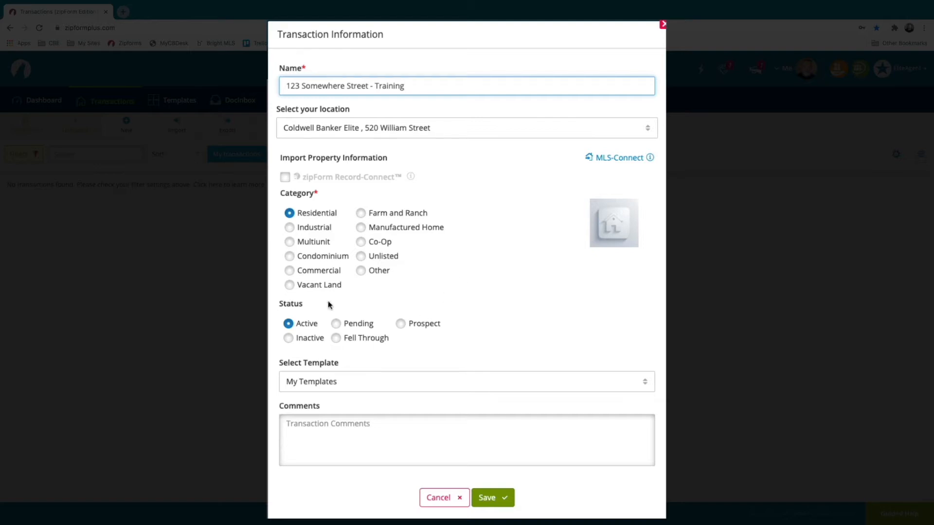
Apply the "Personal - New Listing" template to the transaction and save it.
click(351, 384)
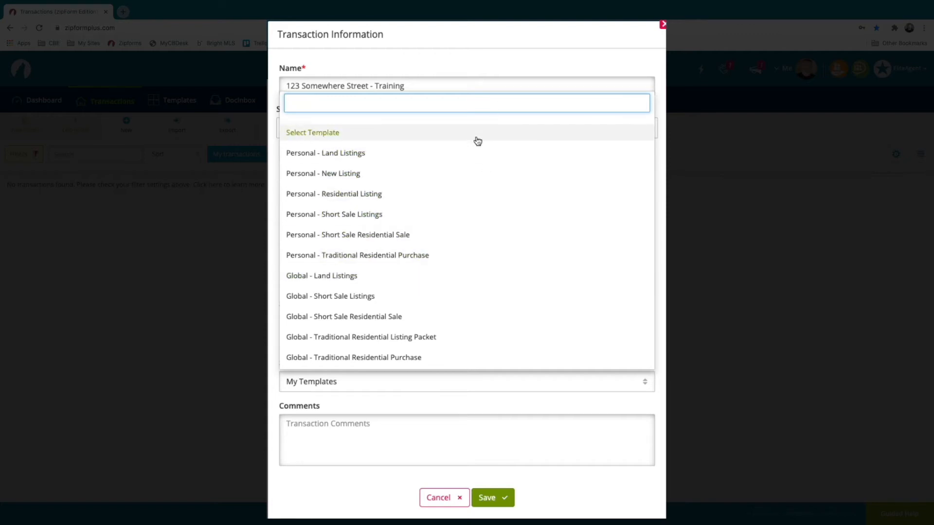
click(419, 175)
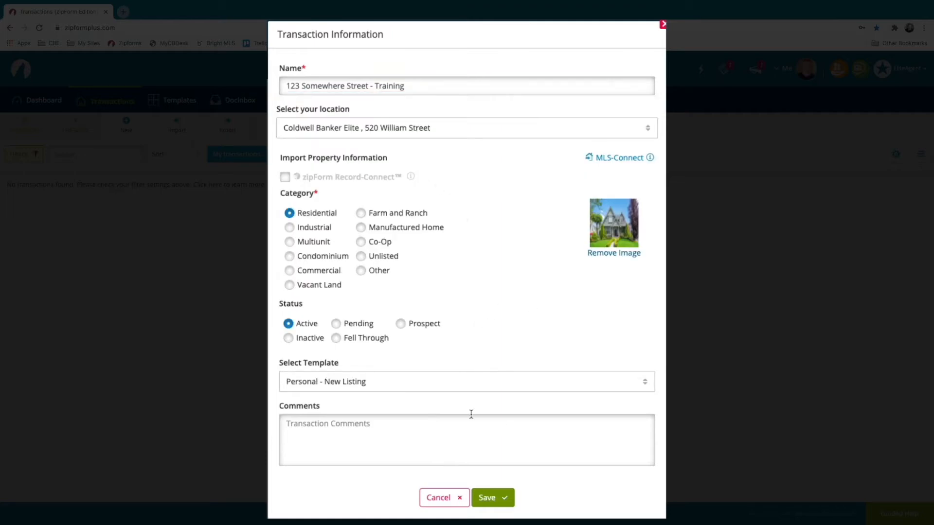
click(487, 498)
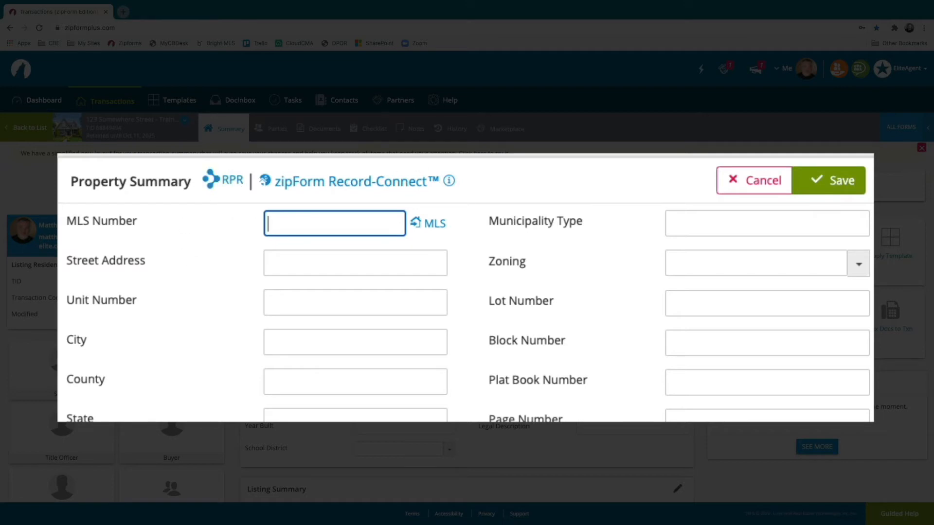
Look through the transaction's summary sections and open the Listing Summary for editing.
scroll(545, 203, down, 7)
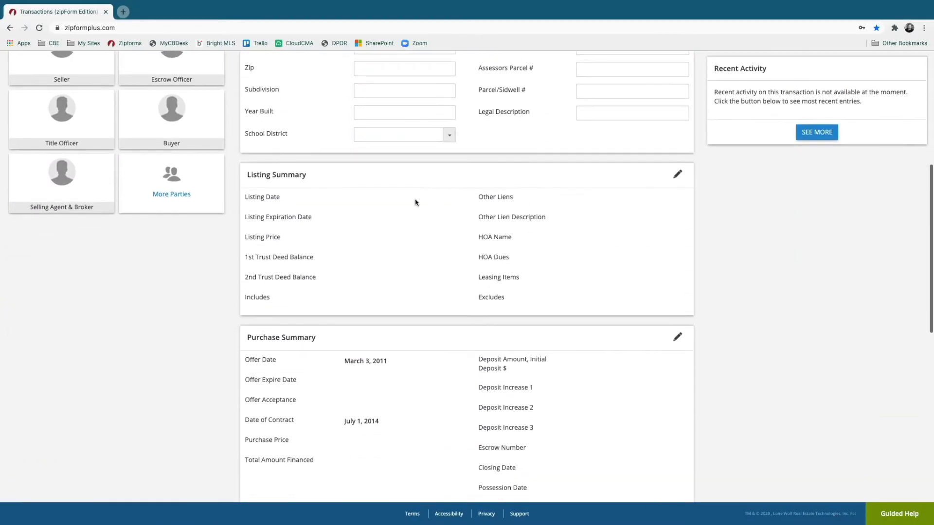
scroll(393, 220, down, 3)
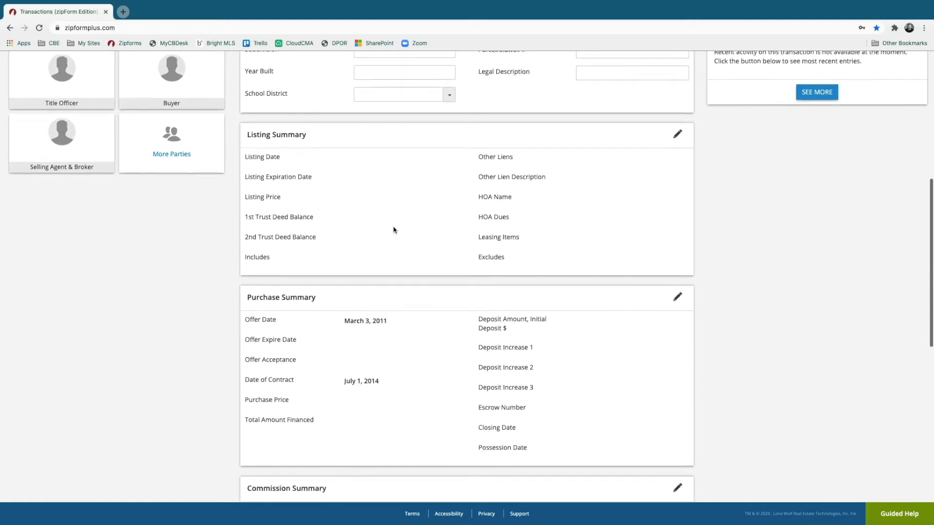
scroll(393, 230, down, 3)
scroll(393, 230, up, 4)
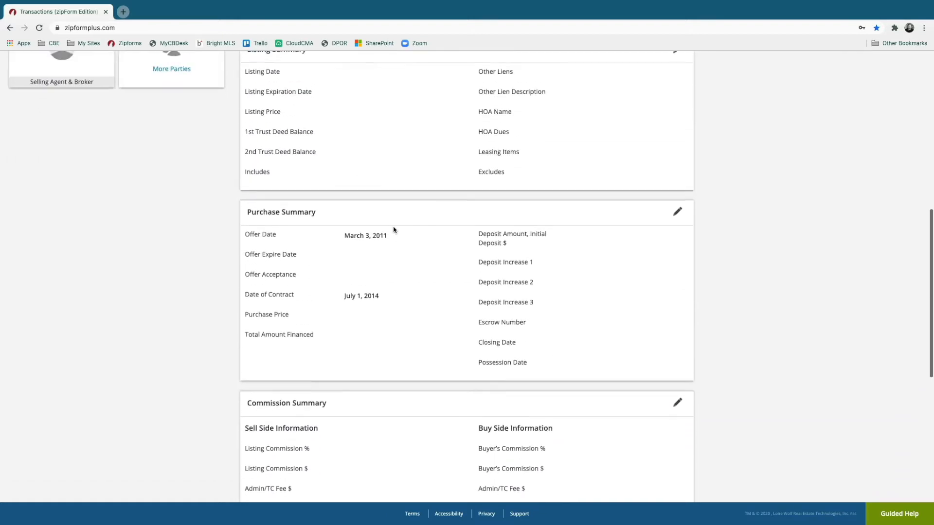
scroll(384, 204, up, 1)
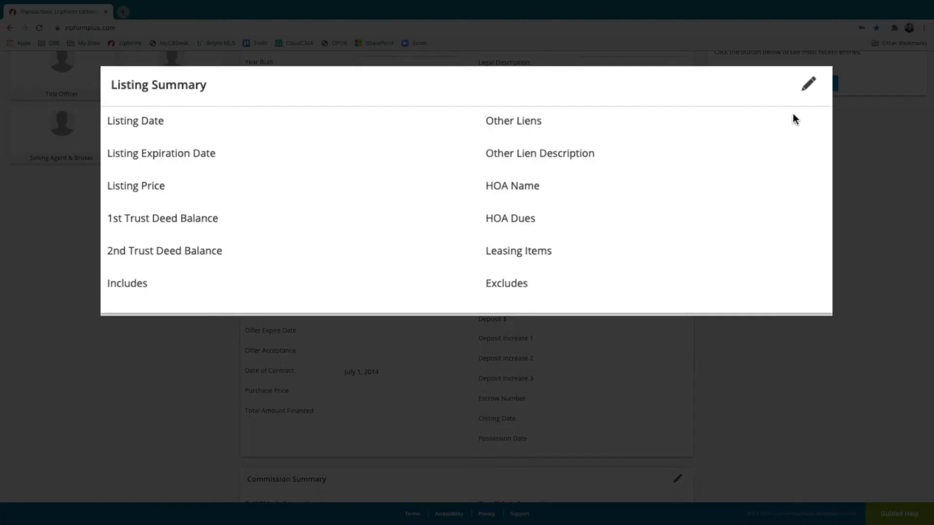
click(808, 86)
Set the Listing Date to October 11, 2020 and save the Listing Summary.
click(274, 125)
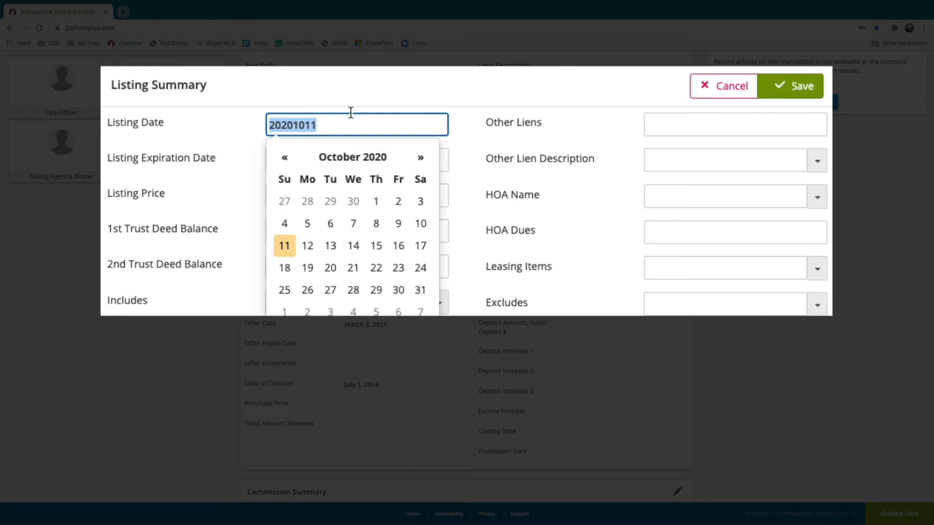
click(357, 94)
scroll(357, 95, down, 3)
scroll(313, 98, up, 3)
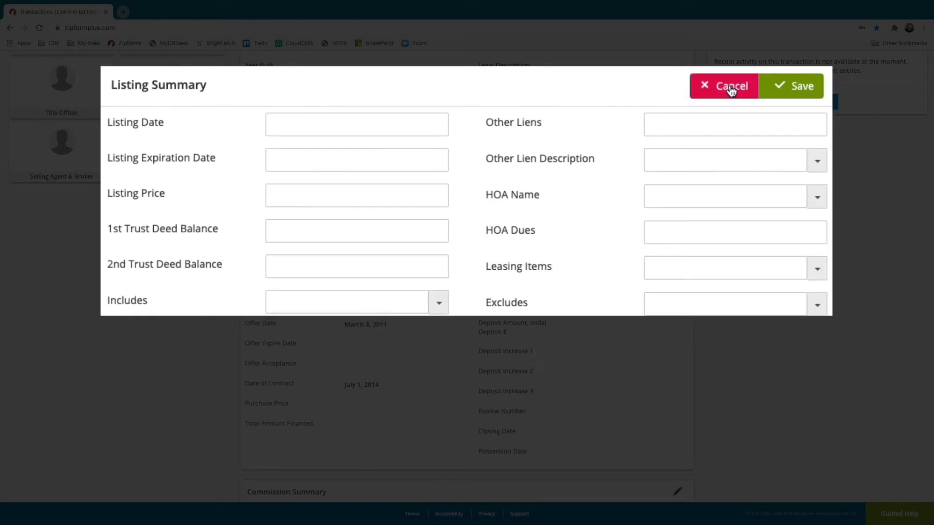
click(347, 126)
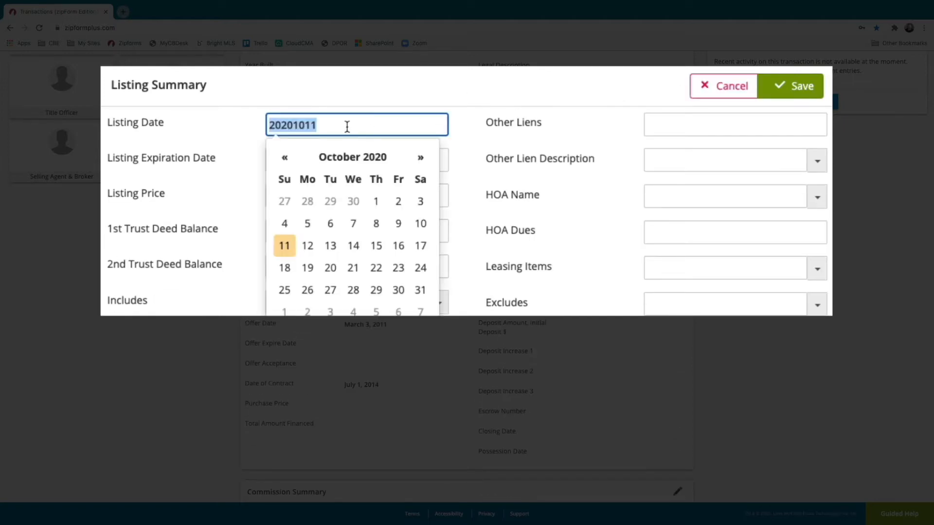
click(347, 127)
click(244, 127)
drag(272, 126, 279, 126)
click(284, 248)
click(798, 87)
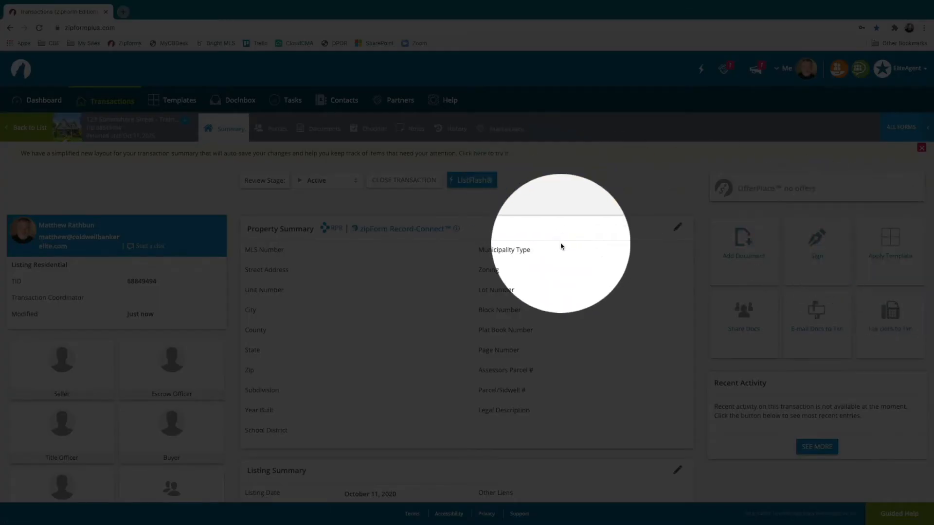
Open the transaction's Checklist and review the tasks scheduled on the October 2020 calendar.
scroll(559, 288, down, 5)
scroll(559, 288, up, 6)
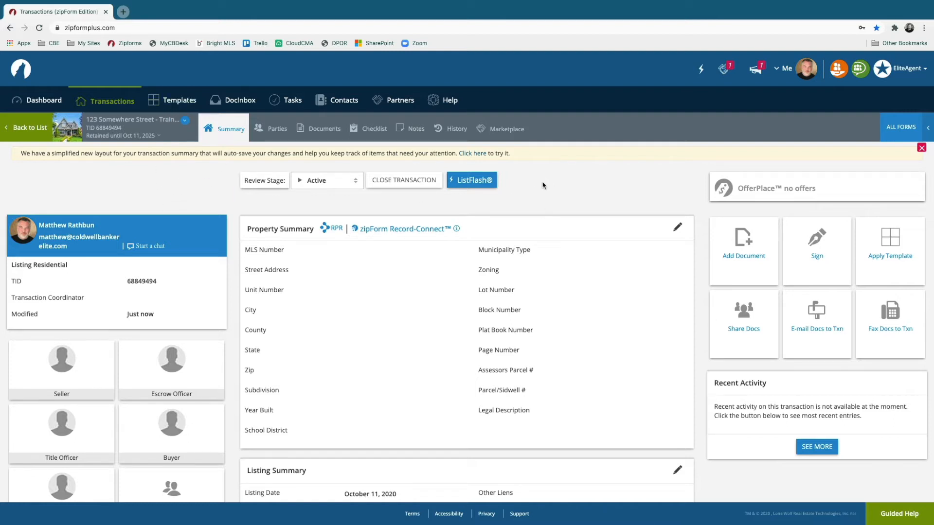
click(367, 130)
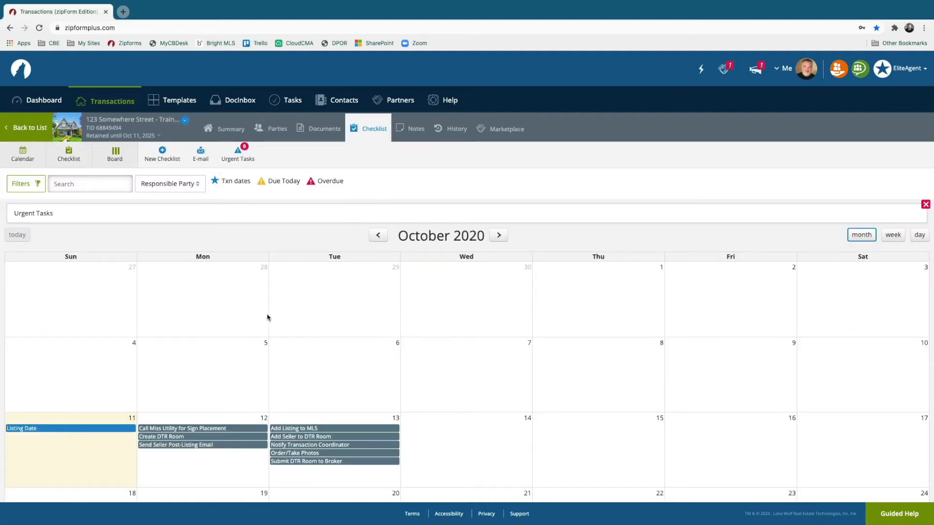
scroll(265, 316, down, 1)
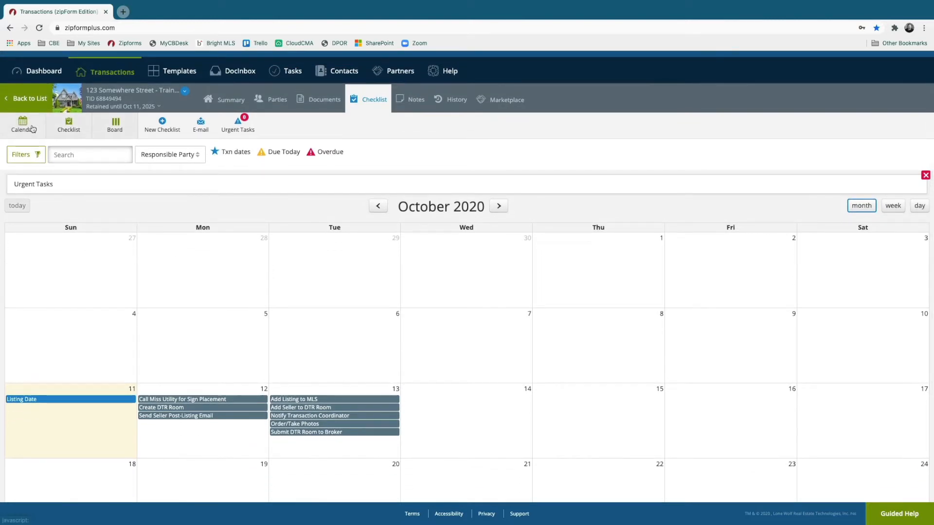
scroll(34, 131, up, 1)
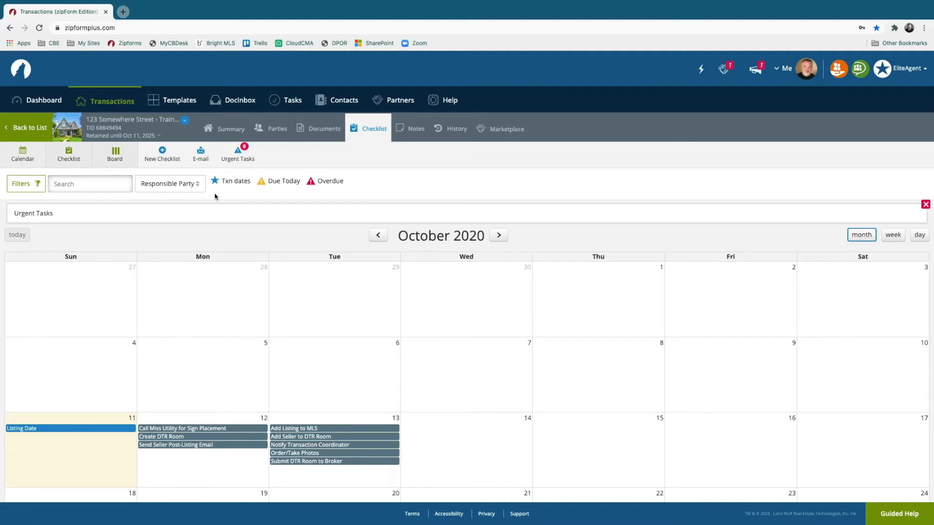
scroll(193, 348, down, 3)
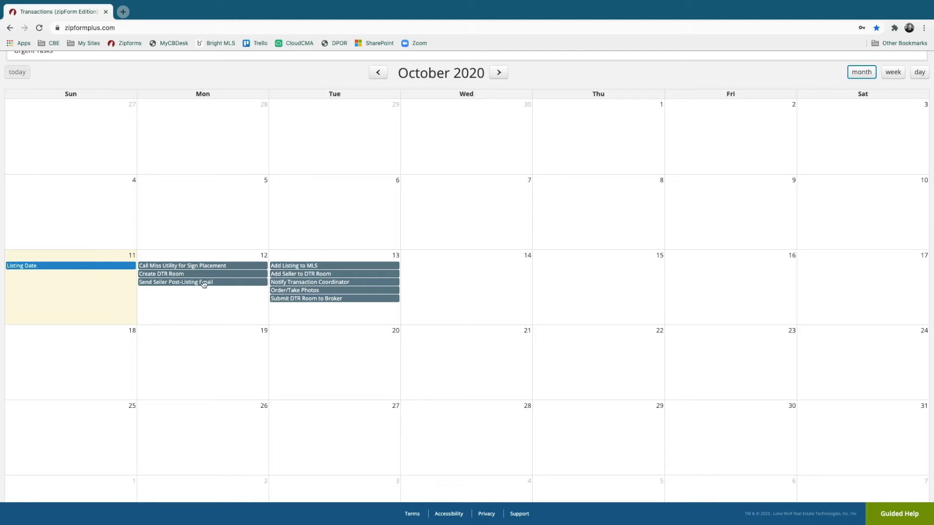
mouse_move(200, 284)
click(469, 269)
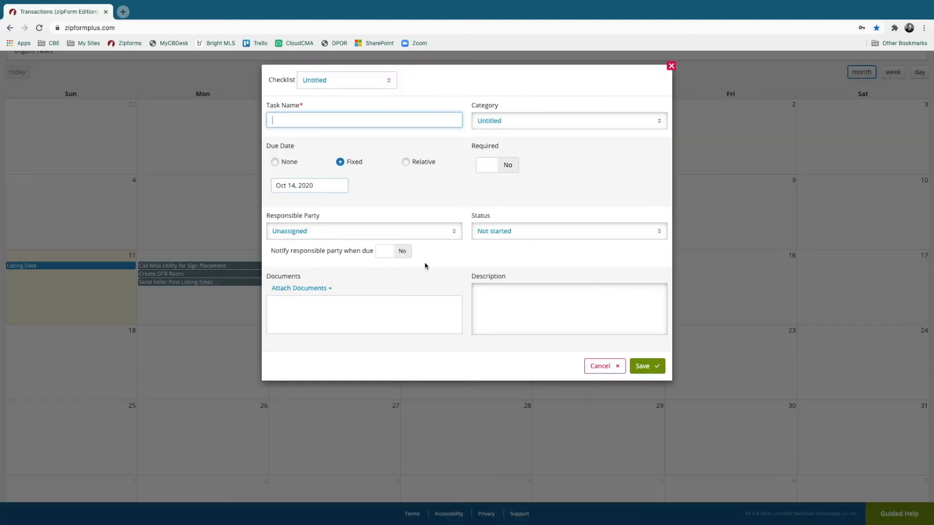
click(599, 366)
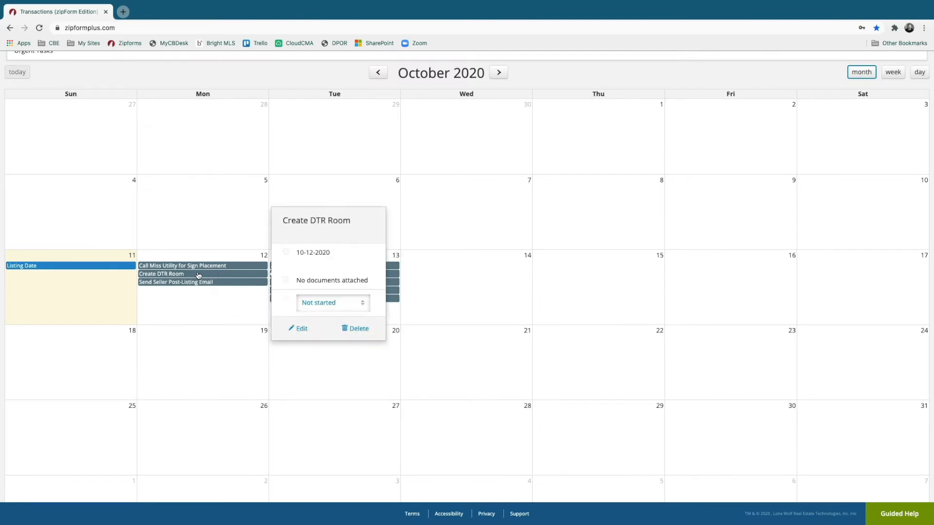
Set the status of the "Call Miss Utility for Sign Placement" task to In progress.
click(369, 302)
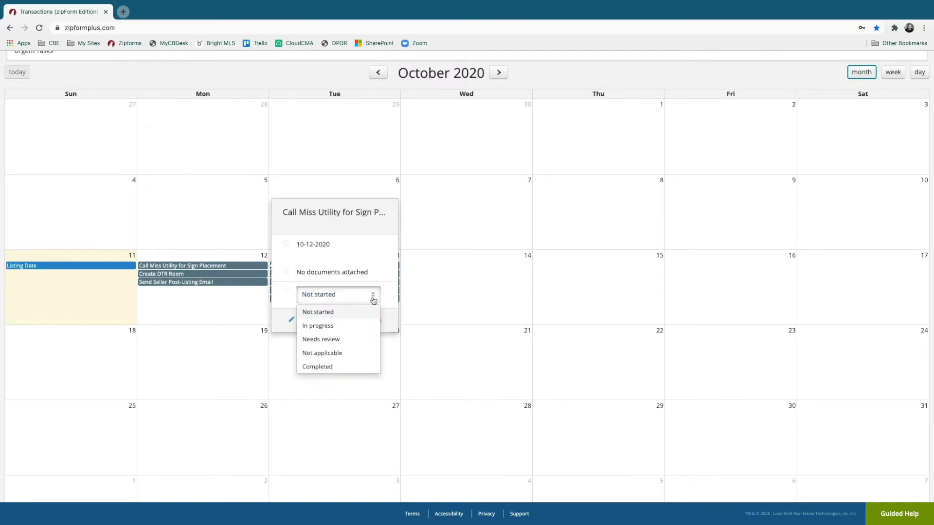
click(345, 325)
Open the October 12 "Create DTR Room" task for editing, review its responsible-party options, and save the task.
mouse_move(212, 274)
click(297, 329)
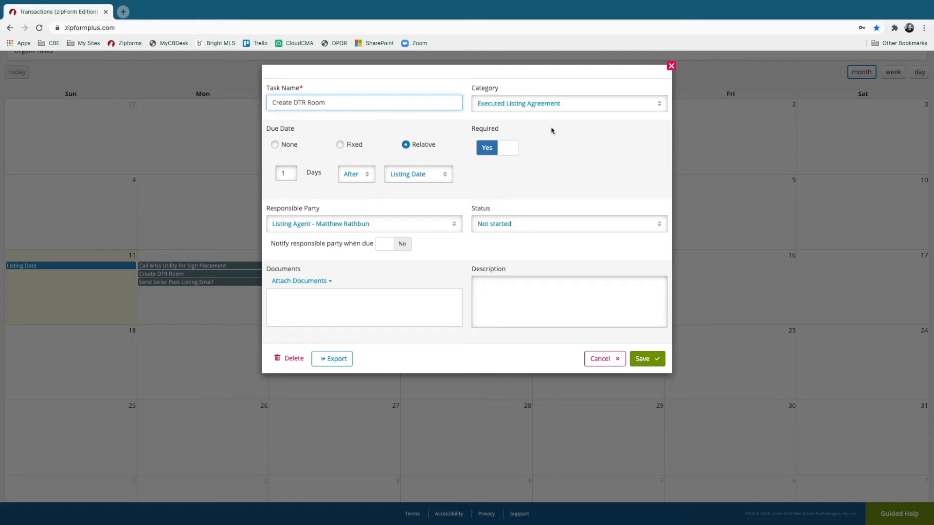
click(451, 223)
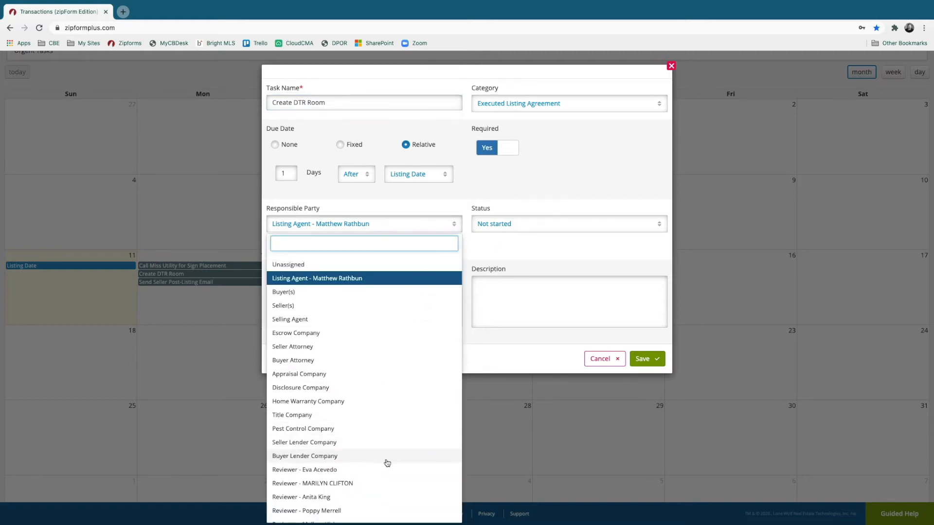
click(389, 197)
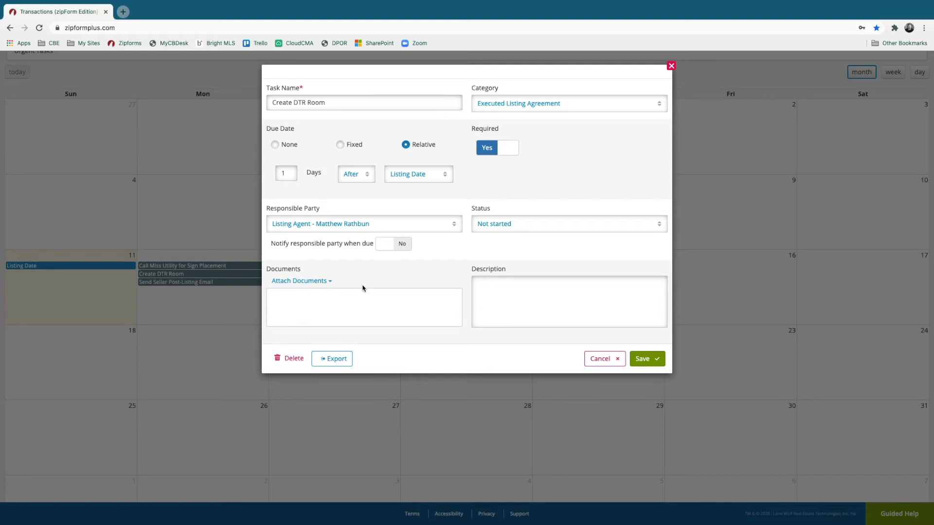
click(641, 359)
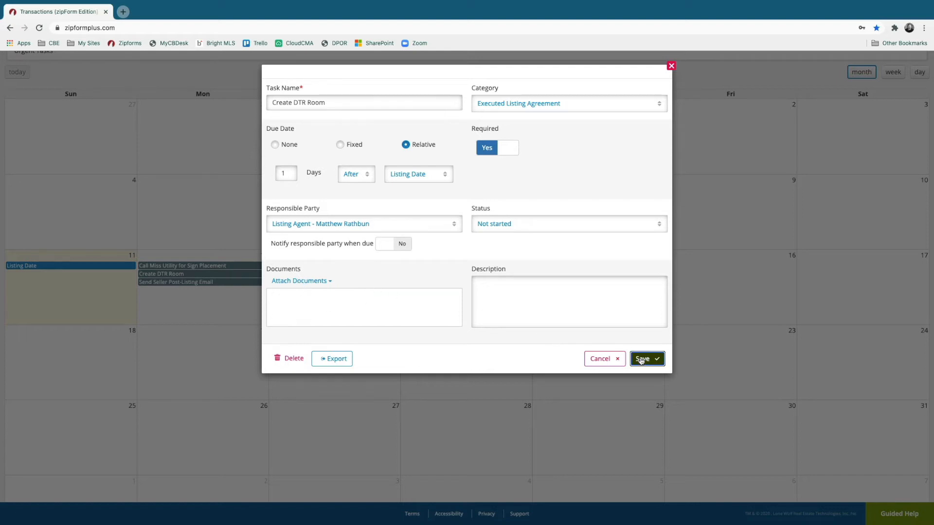
click(190, 273)
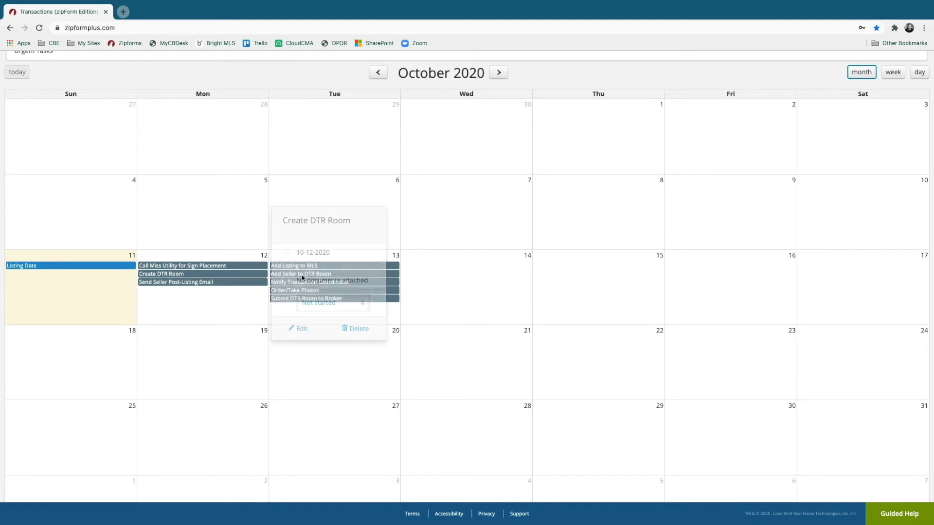
Switch from the calendar to the checklist view and review the transaction dates and Pre-Listing Tasks.
scroll(158, 300, up, 3)
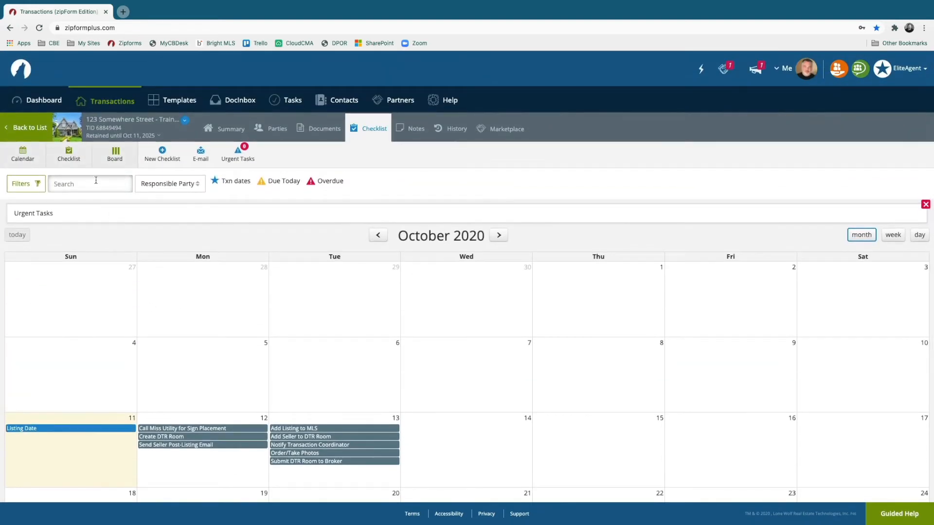
click(69, 155)
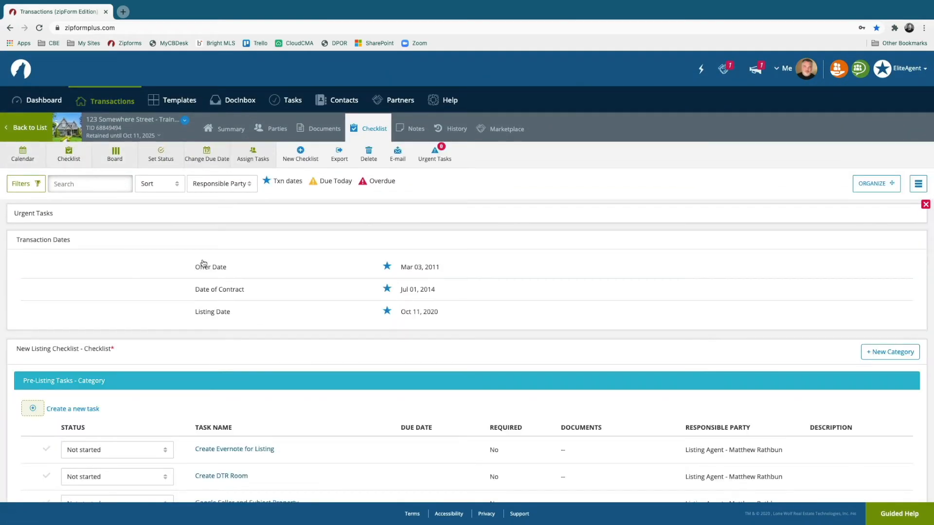
scroll(208, 264, down, 1)
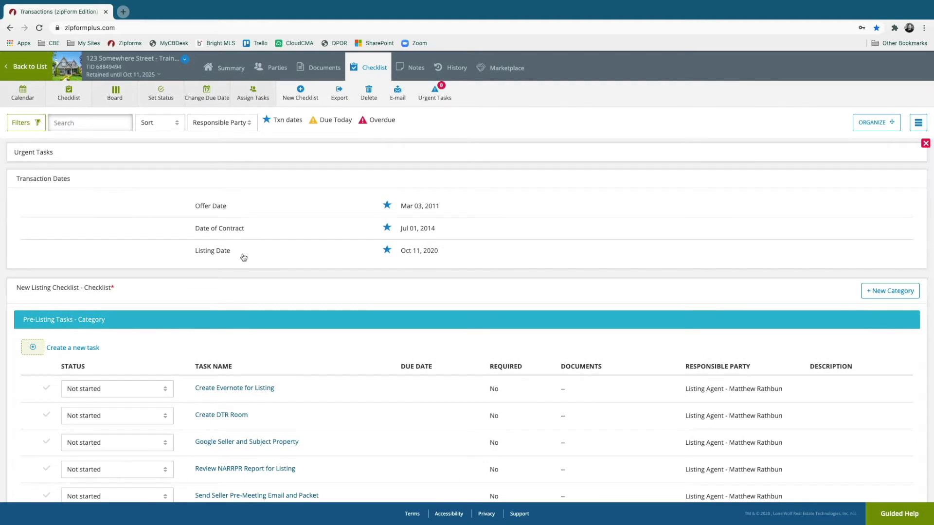
scroll(295, 273, down, 4)
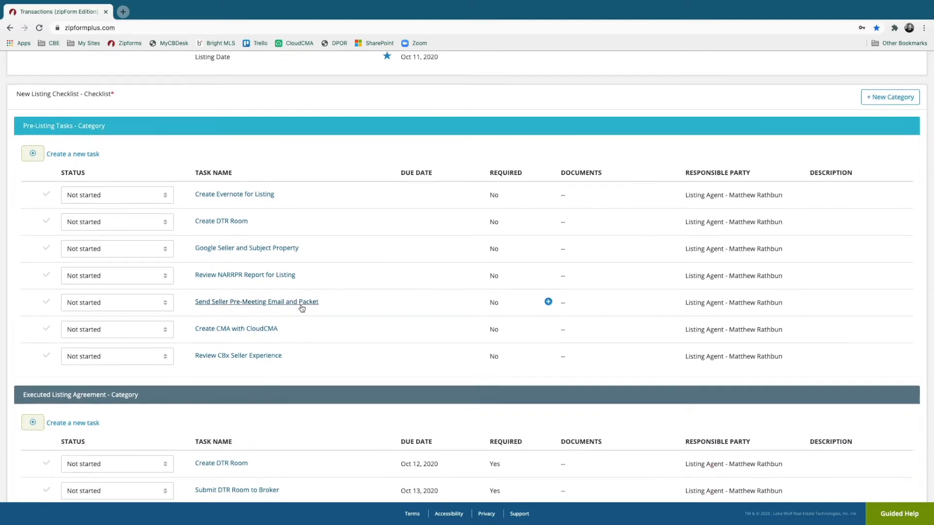
Set the status of the "Create Evernote for Listing" task in Pre-Listing Tasks to Completed.
scroll(302, 308, down, 1)
click(156, 154)
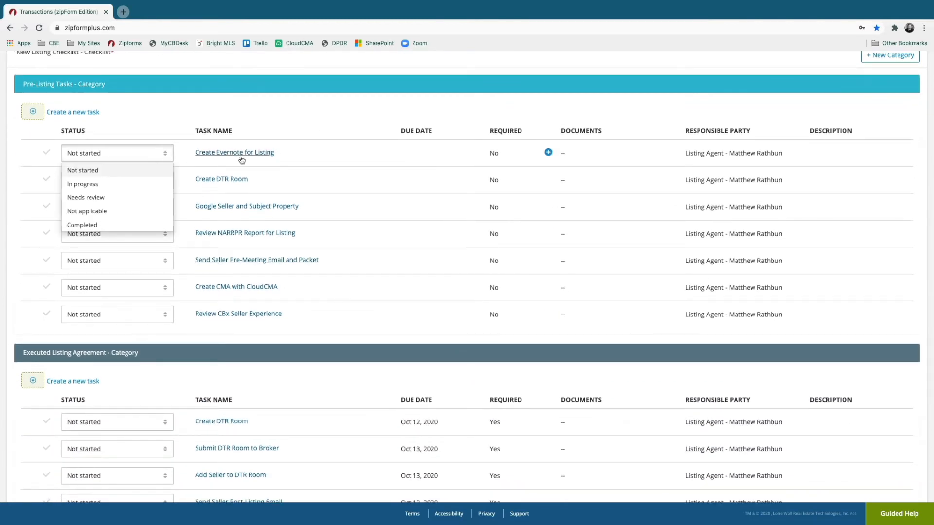
click(341, 160)
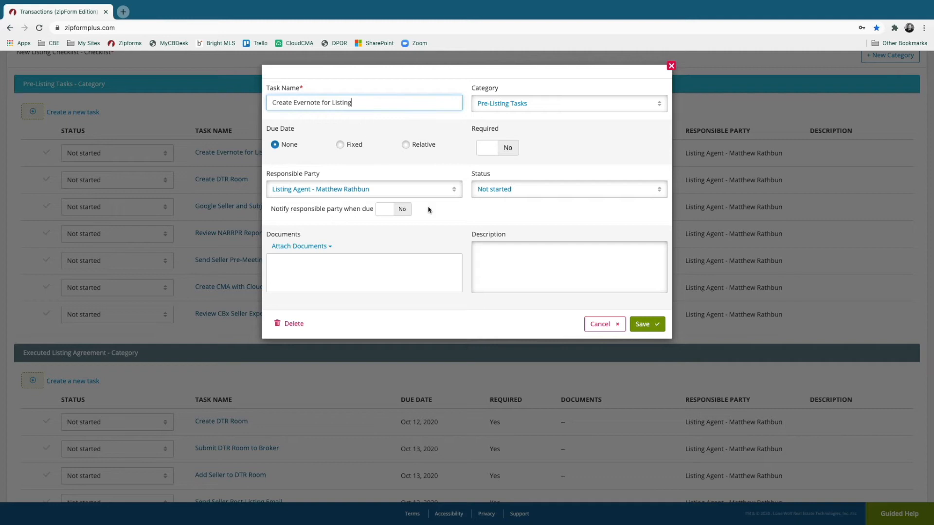
click(604, 325)
click(165, 154)
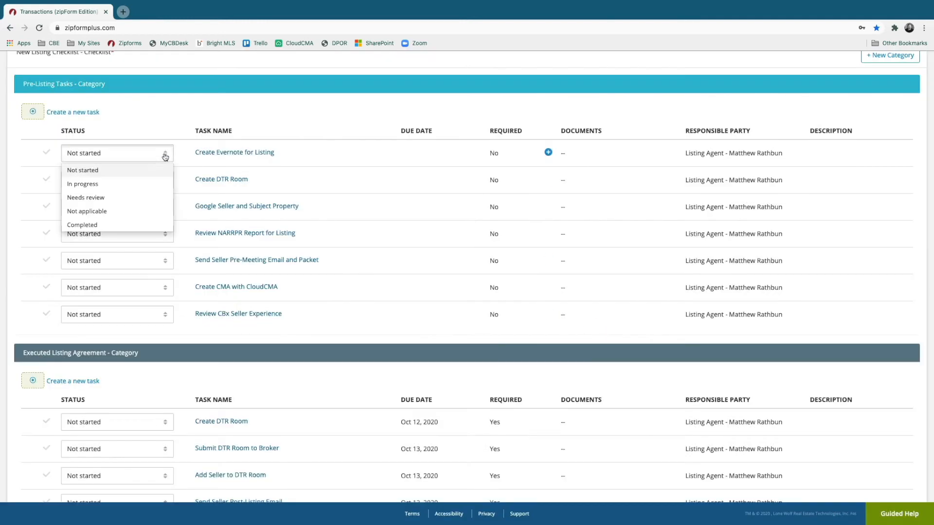
click(119, 225)
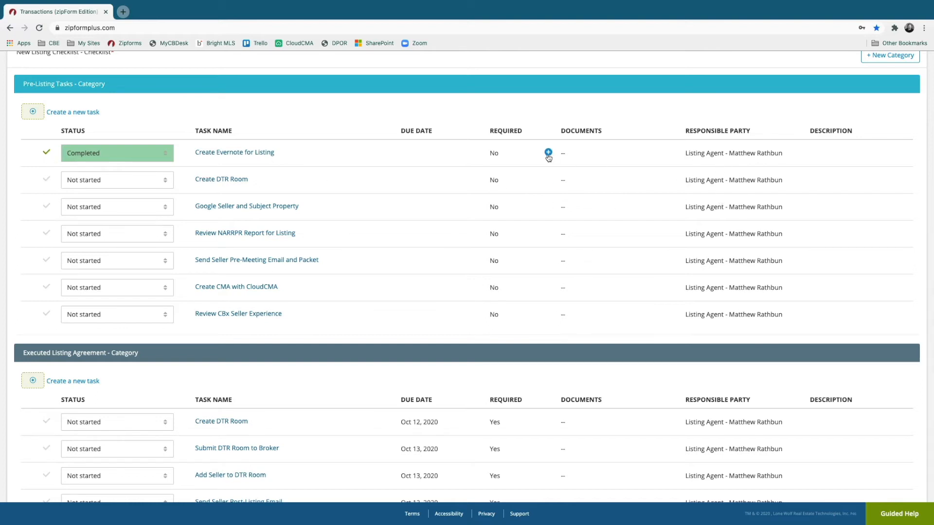
Give the "Create Evernote for Listing" task a fixed due date of Oct 14, 2020, and save it.
click(379, 164)
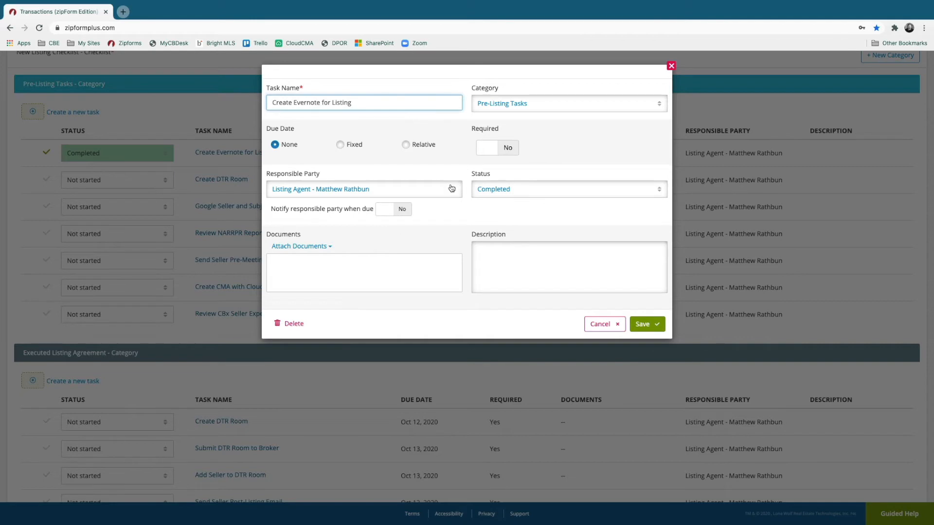
click(451, 188)
click(405, 168)
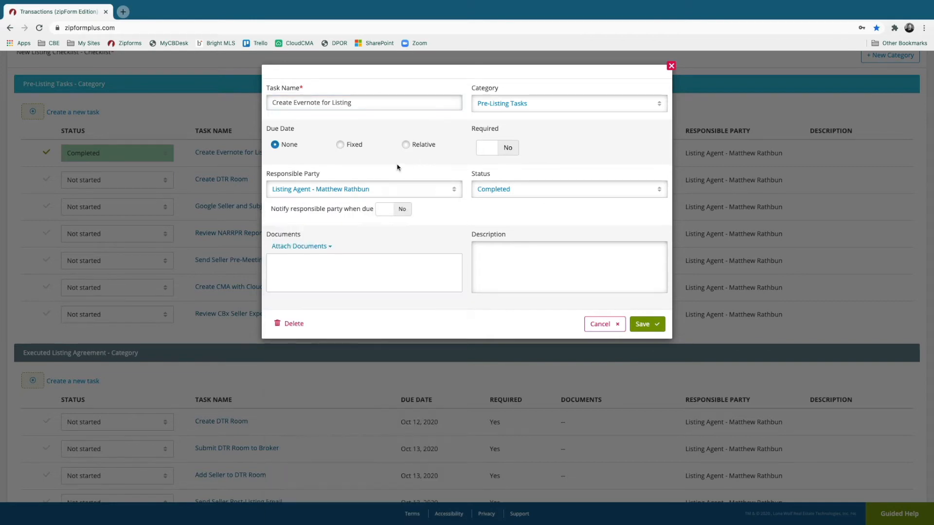
click(341, 145)
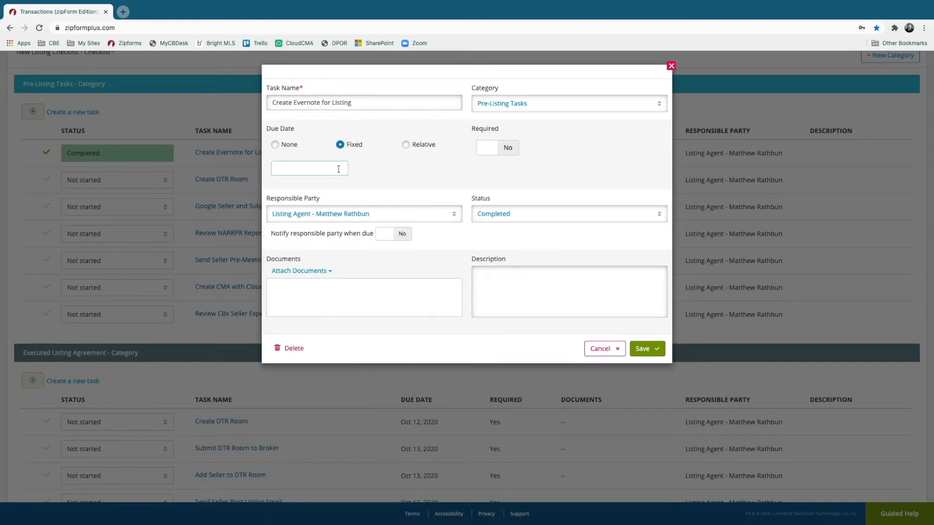
click(340, 168)
click(329, 247)
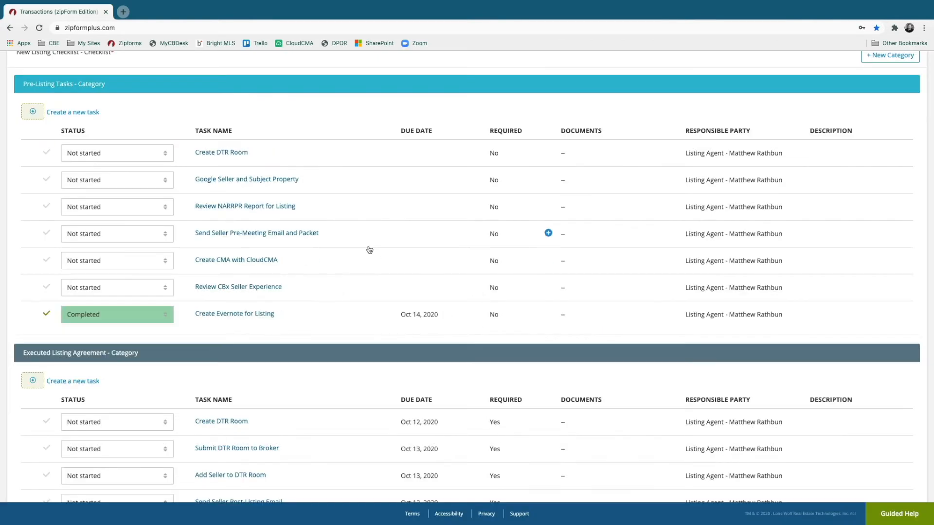
click(643, 349)
Review the Pre-Listing and Executed Listing Agreement tasks, including the details of the "Create CMA with CloudCMA" task.
scroll(404, 280, down, 1)
scroll(142, 276, up, 2)
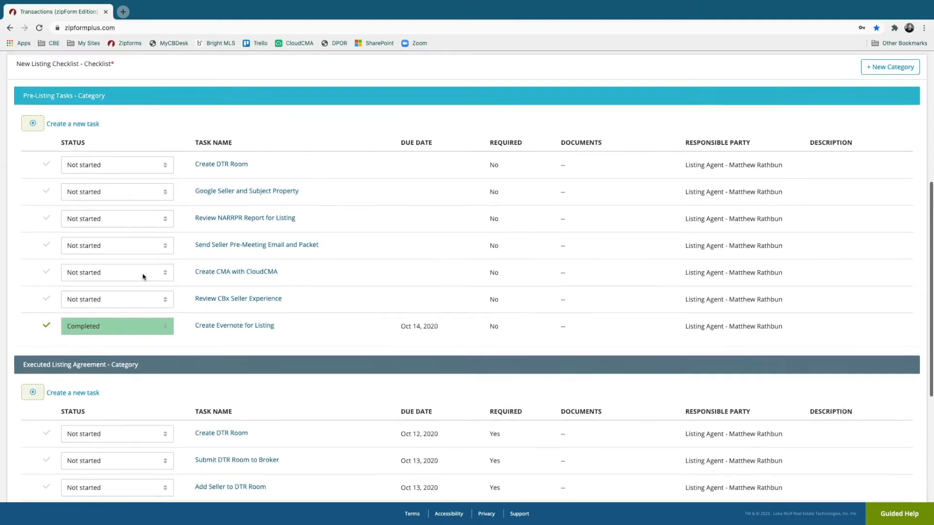
scroll(261, 287, up, 1)
scroll(261, 287, down, 1)
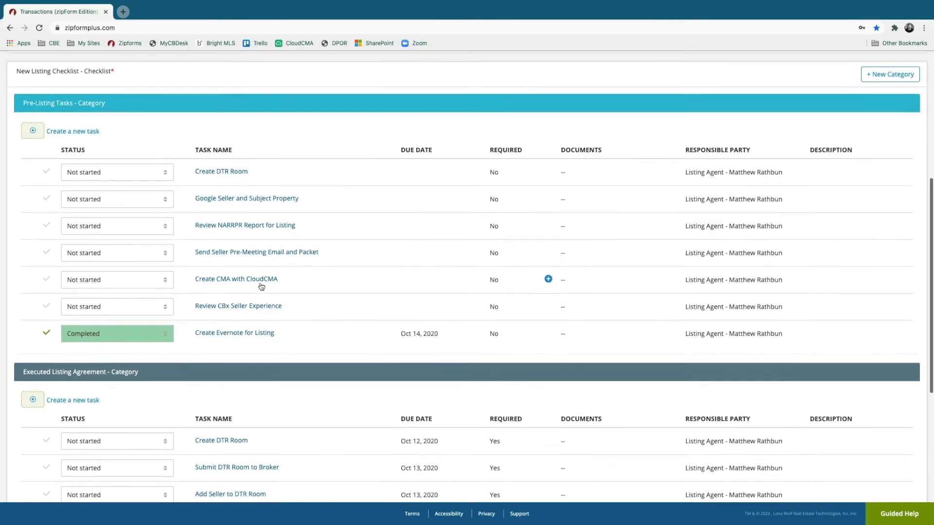
click(261, 286)
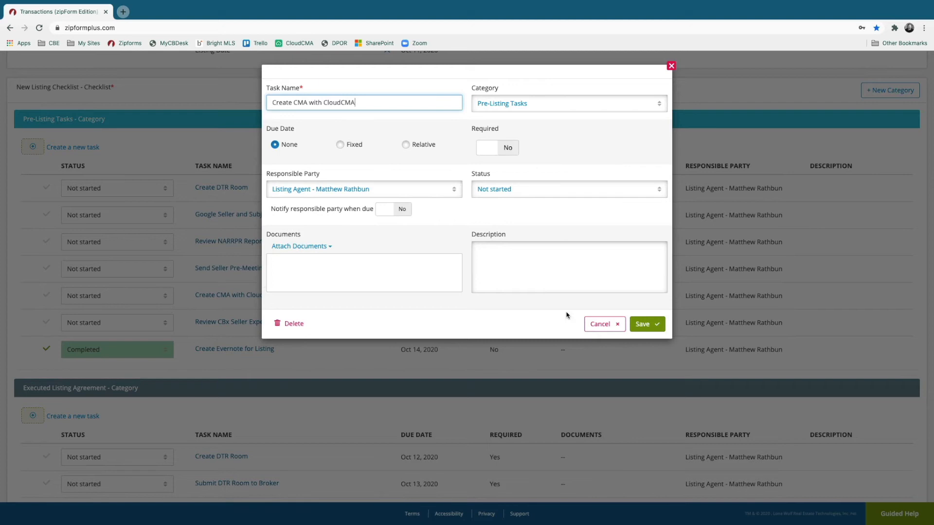
click(603, 324)
scroll(331, 170, up, 1)
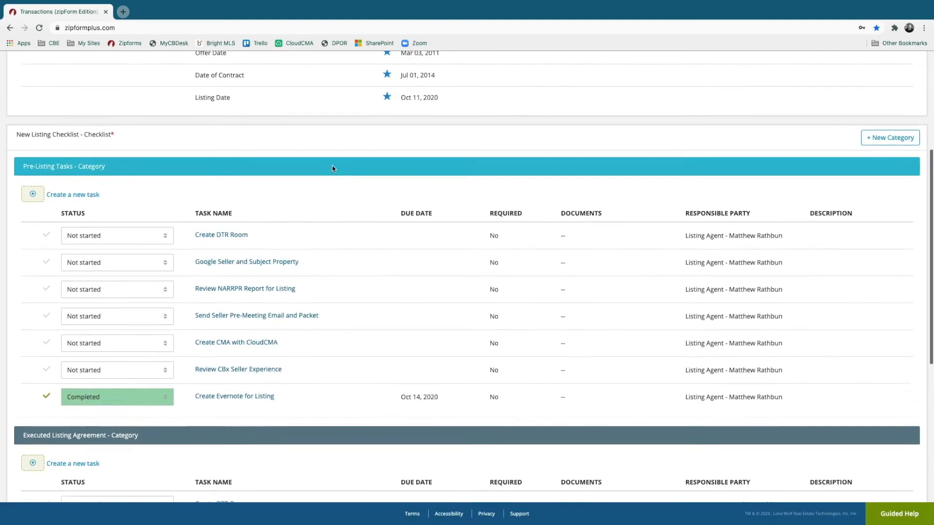
scroll(387, 177, down, 1)
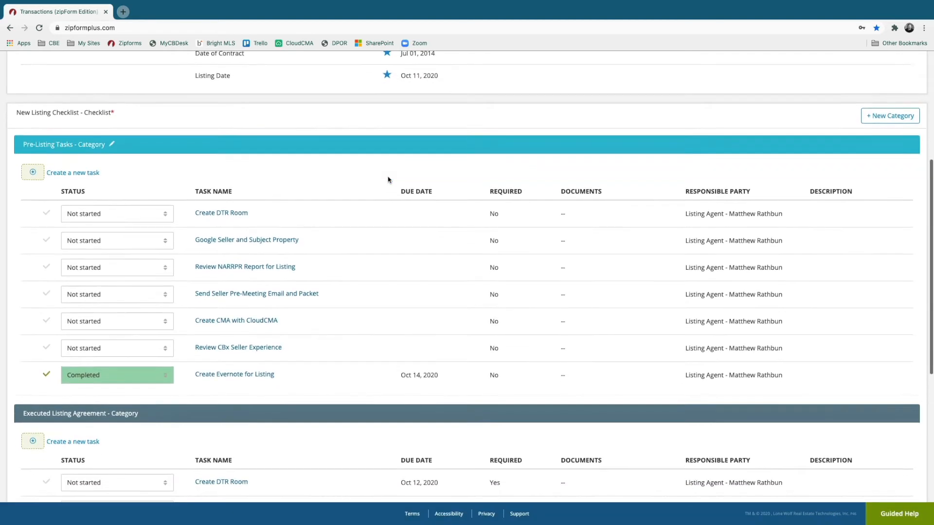
scroll(387, 180, down, 2)
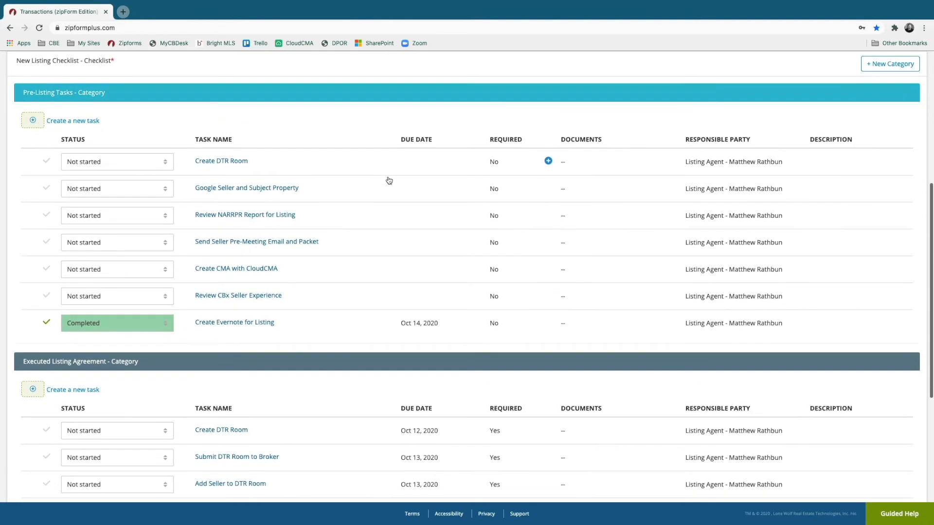
scroll(387, 180, down, 4)
scroll(388, 179, up, 10)
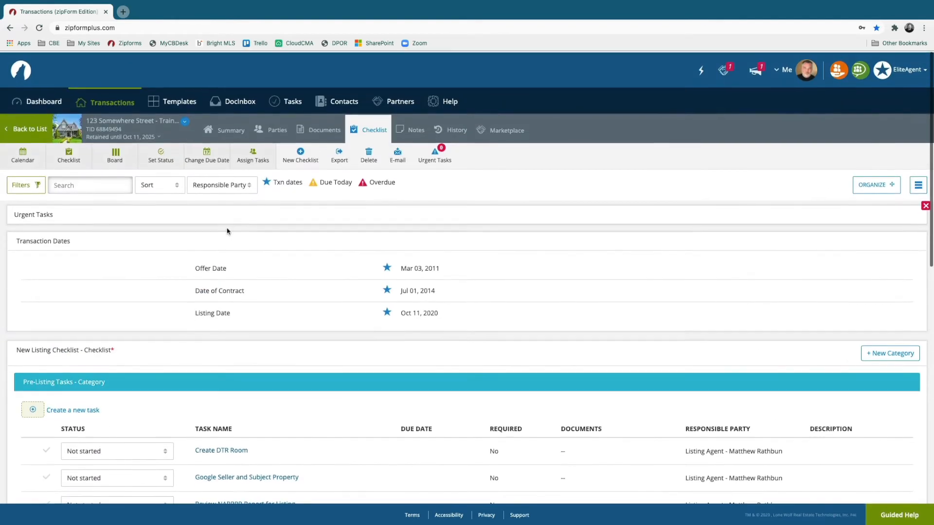
Show the checklist as a board and move "Google Seller and Subject Property" to In Progress and "Review NARRPR Report for Listing" to Needs Review.
click(115, 160)
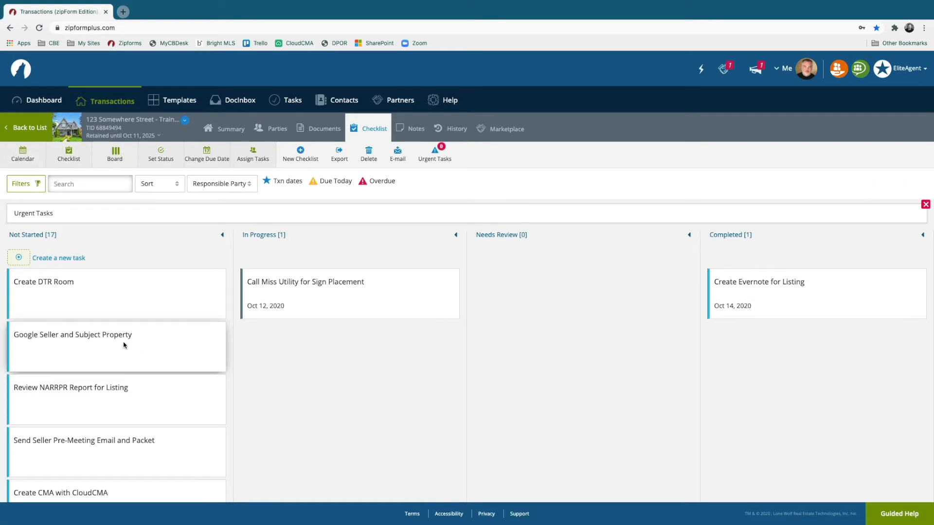
drag(99, 355, 563, 325)
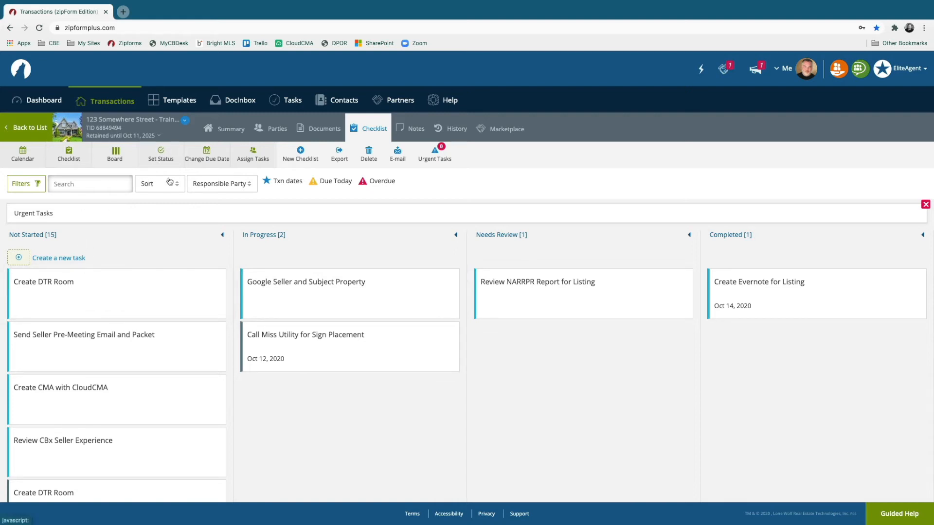
View the task selection for changing due dates, leave it, and reopen the training transaction to review its documents.
click(206, 153)
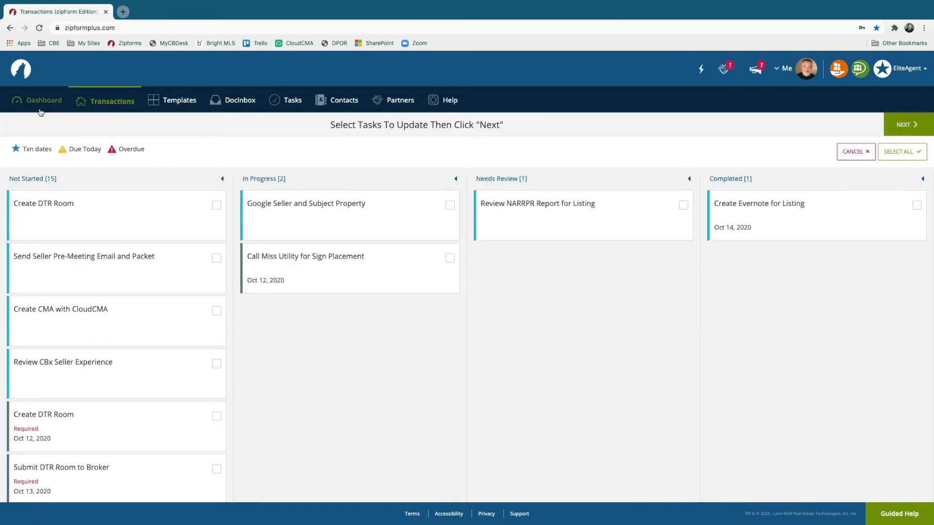
click(105, 110)
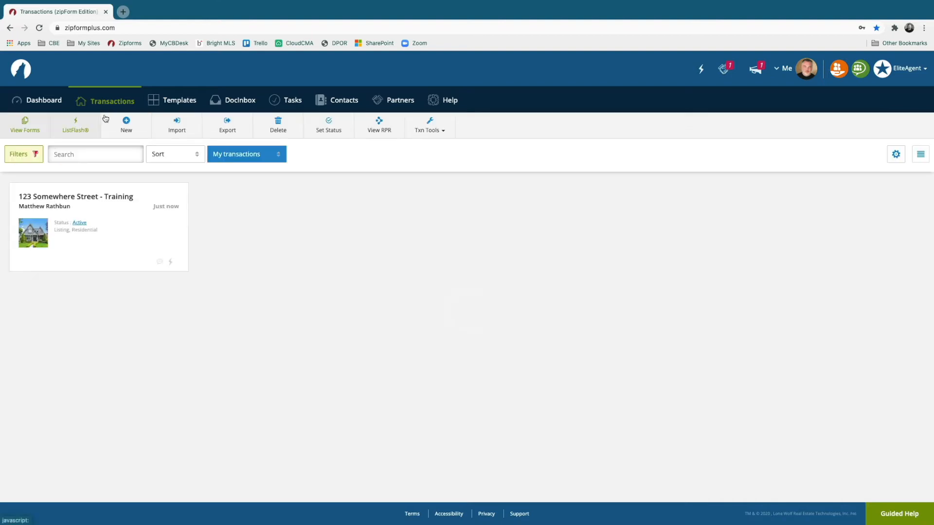
click(90, 204)
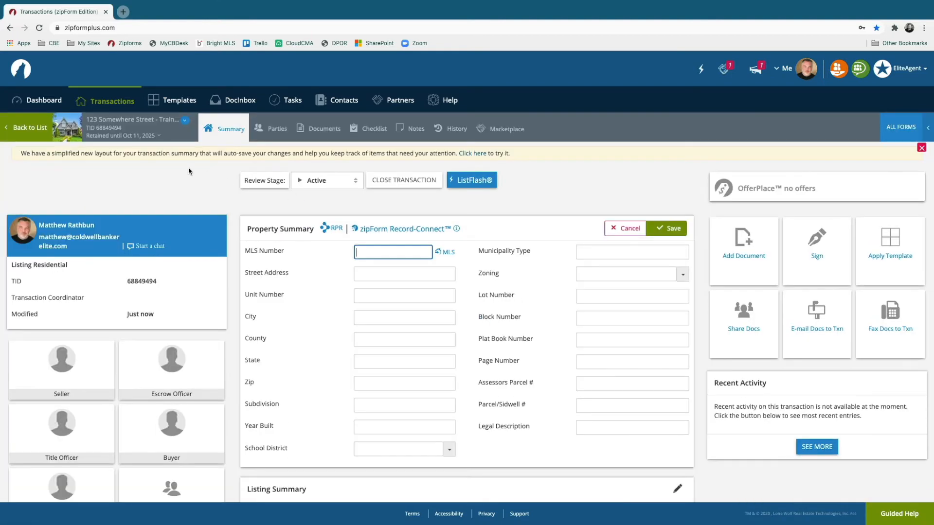
click(319, 128)
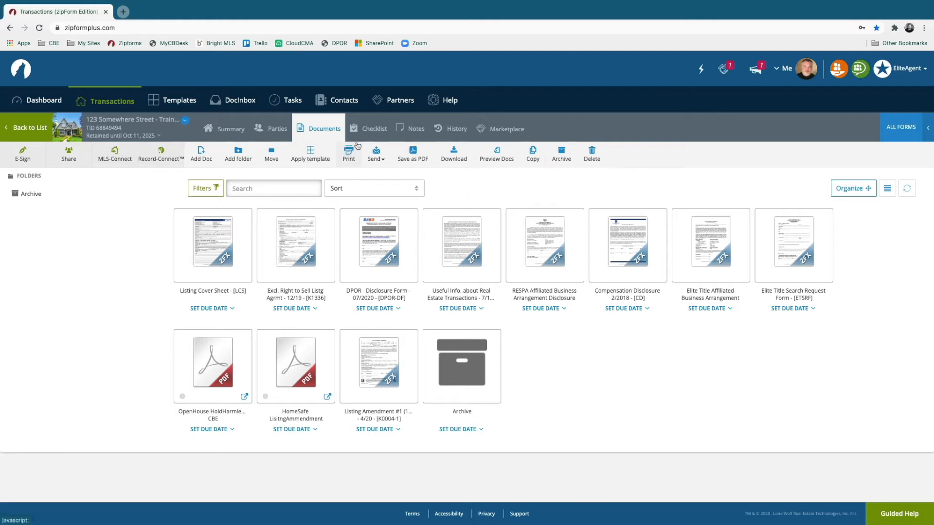
Leave the transaction, open the overall Tasks calendar in month view, and clear all of its filters.
click(20, 128)
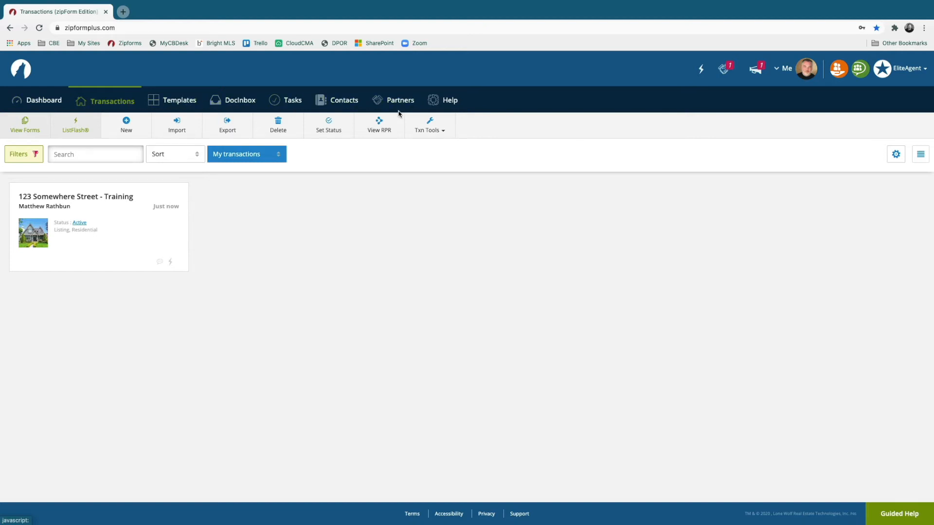
click(295, 102)
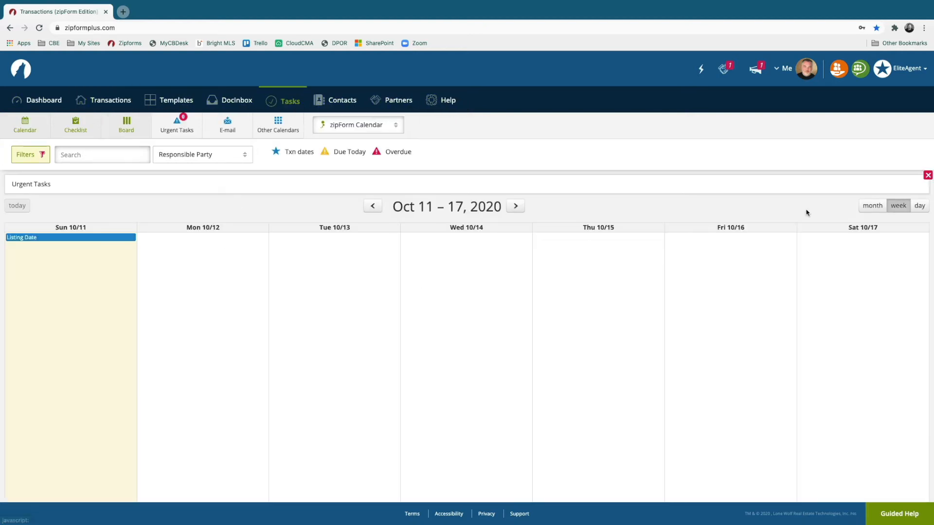
click(865, 208)
scroll(320, 350, down, 4)
scroll(321, 224, up, 4)
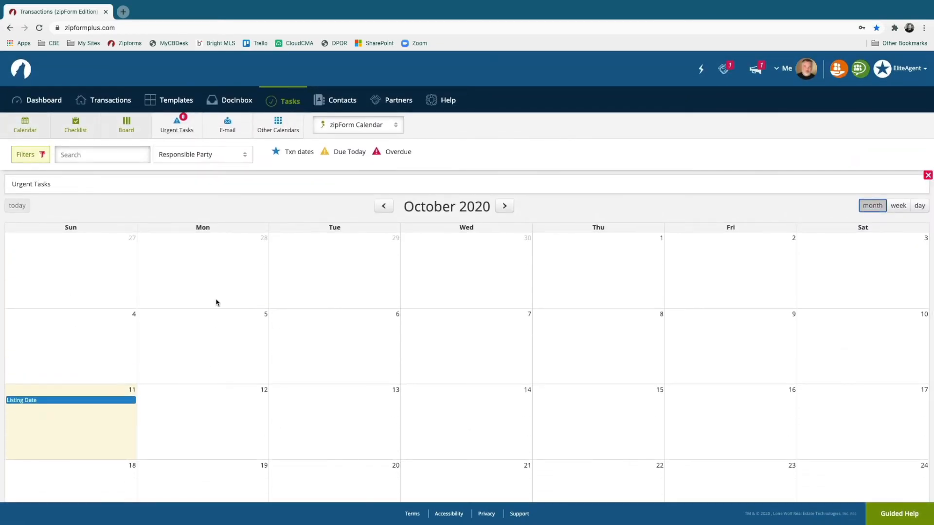
click(27, 154)
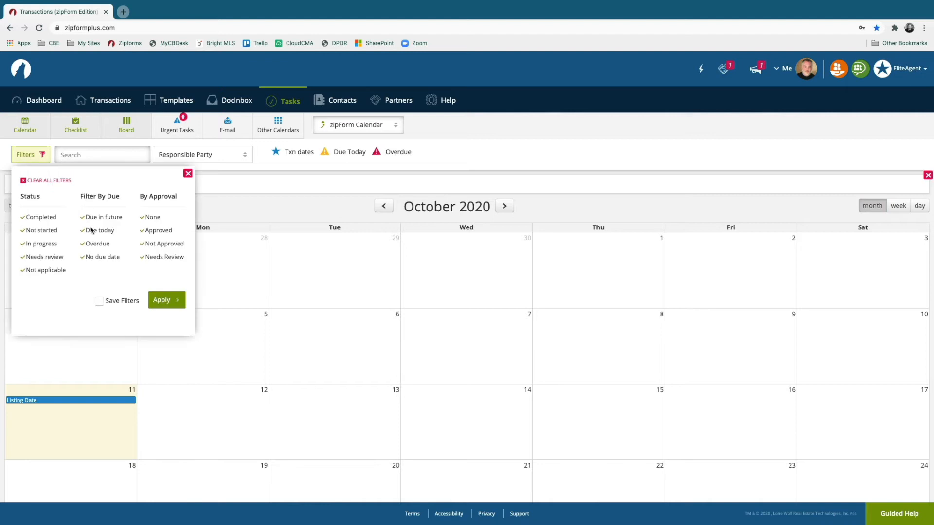
click(58, 180)
click(165, 300)
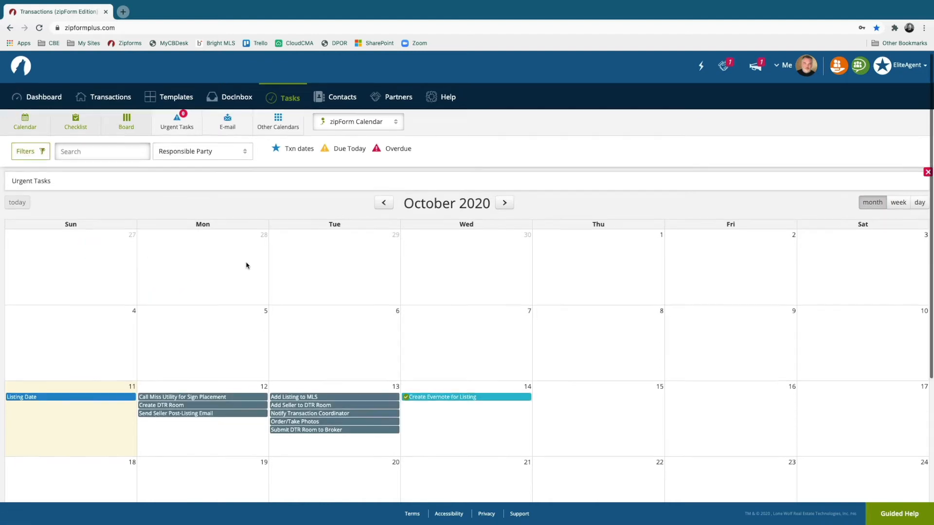
Examine the tasks on the October 2020 calendar and the zipForm, Google and Microsoft calendar options.
scroll(246, 286, down, 1)
click(244, 349)
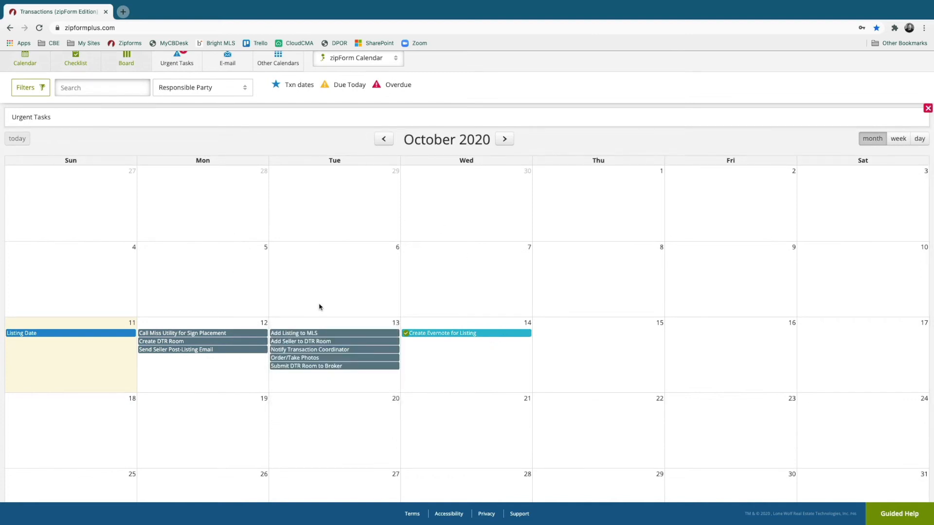
scroll(417, 273, up, 1)
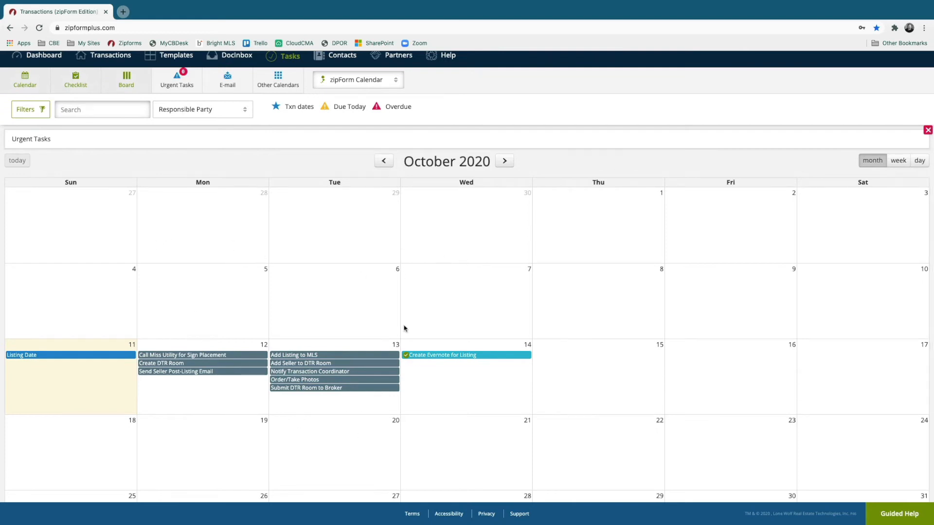
scroll(641, 333, up, 2)
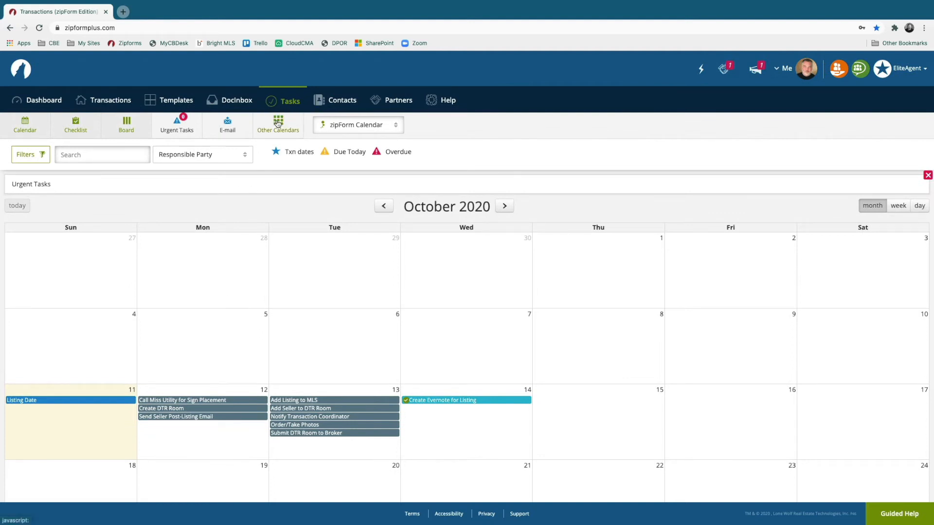
click(384, 130)
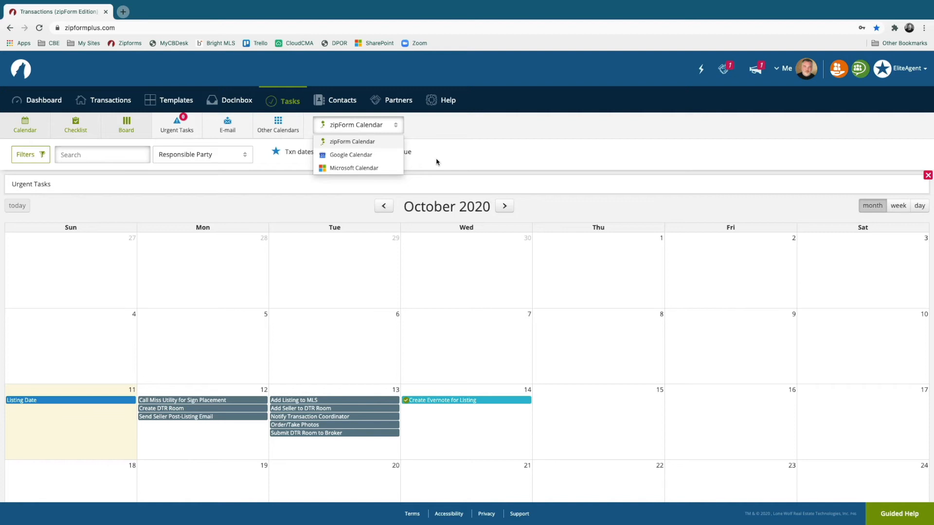
click(451, 135)
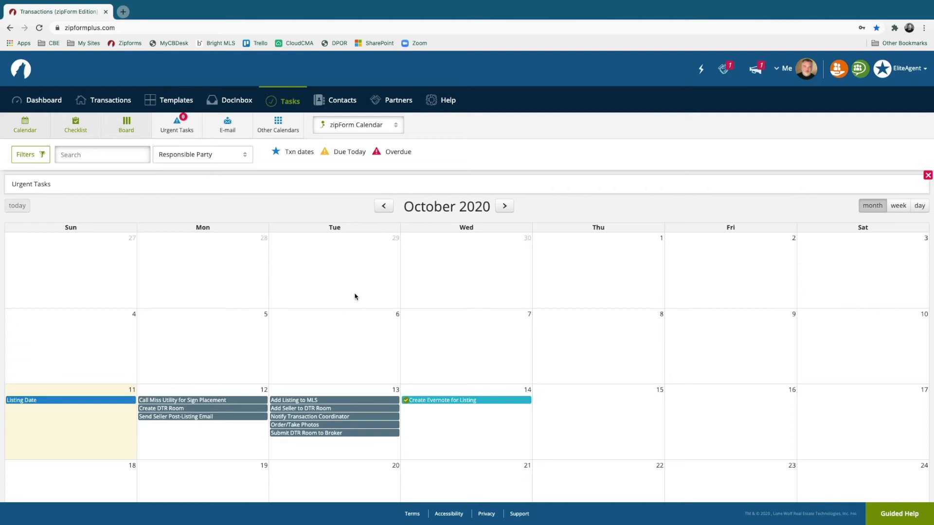
click(401, 129)
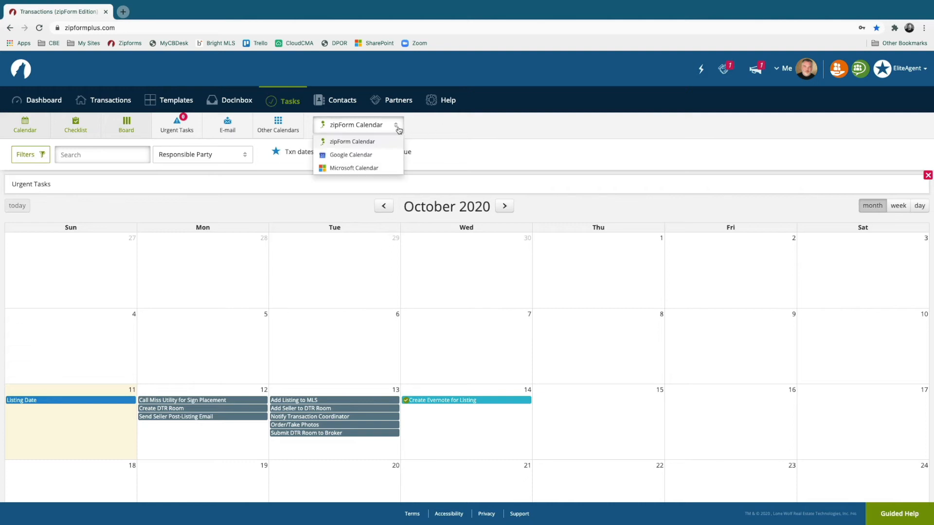
click(458, 133)
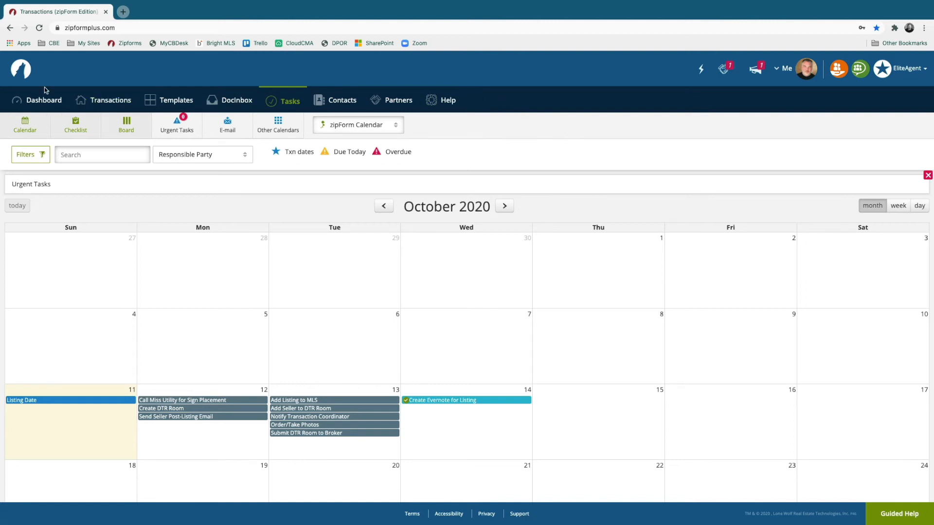
Open the New Listing template from the templates list to view its documents.
click(165, 101)
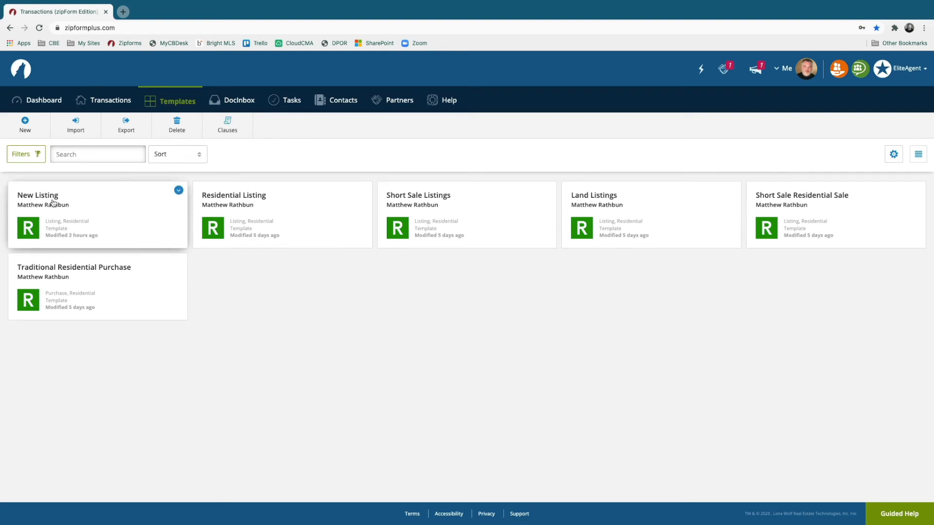
click(54, 204)
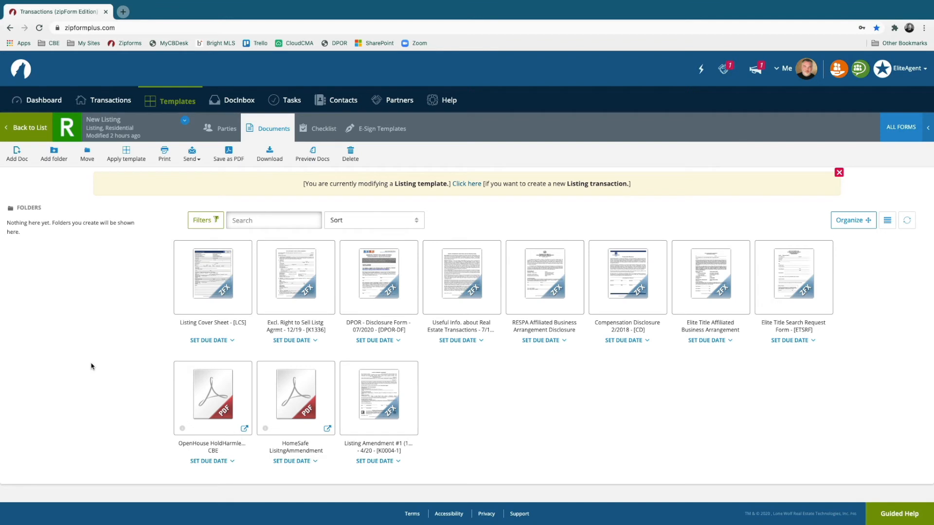
Dismiss the template modification notice, read through the OpenHouse HoldHarmless PDF, and close it.
click(839, 173)
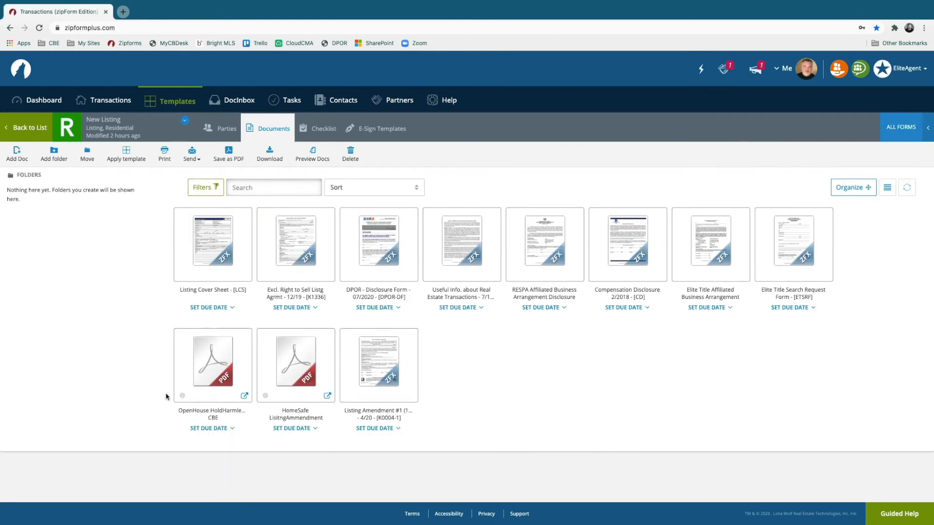
click(220, 368)
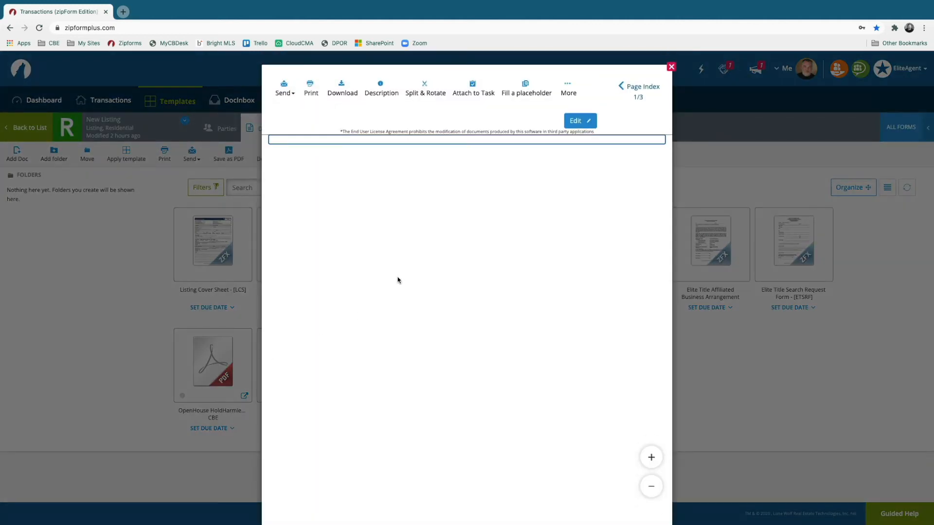
scroll(425, 208, down, 5)
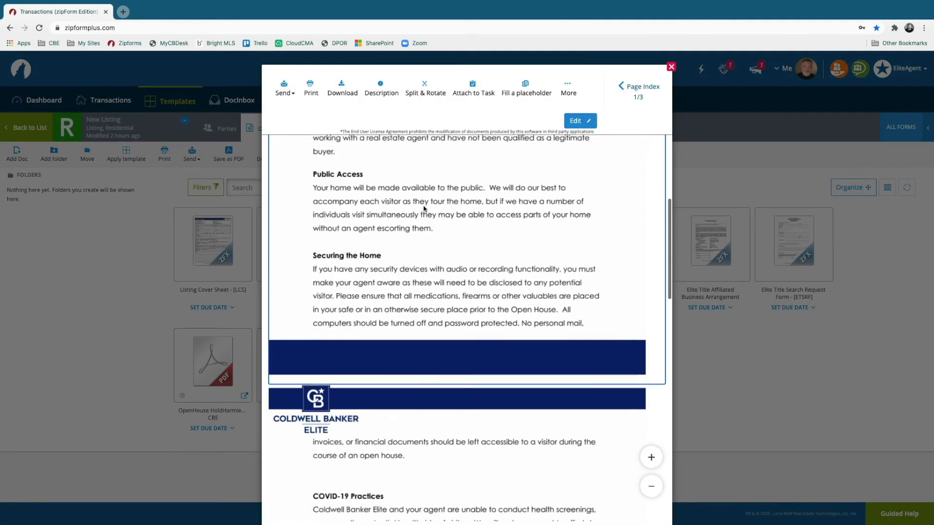
click(671, 67)
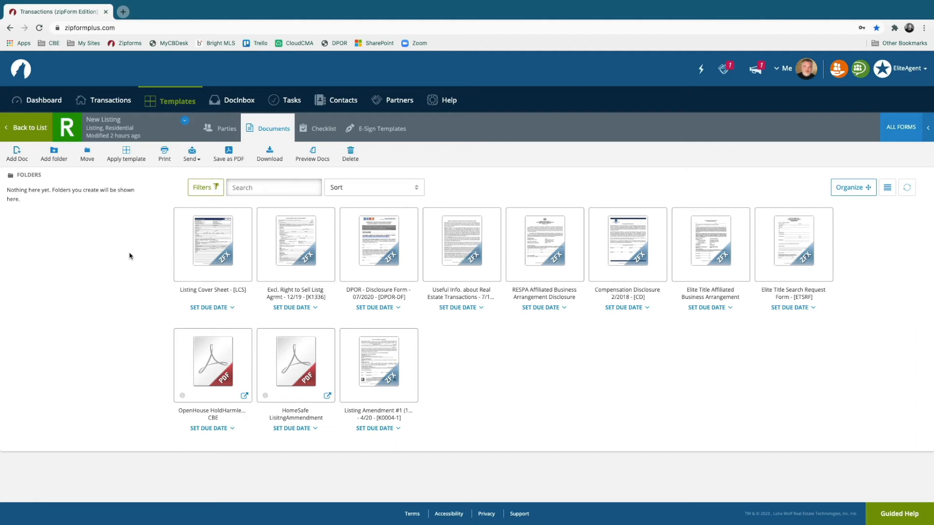
View the template's parties, open the Listing Agent & Broker details, and close them unchanged.
click(219, 130)
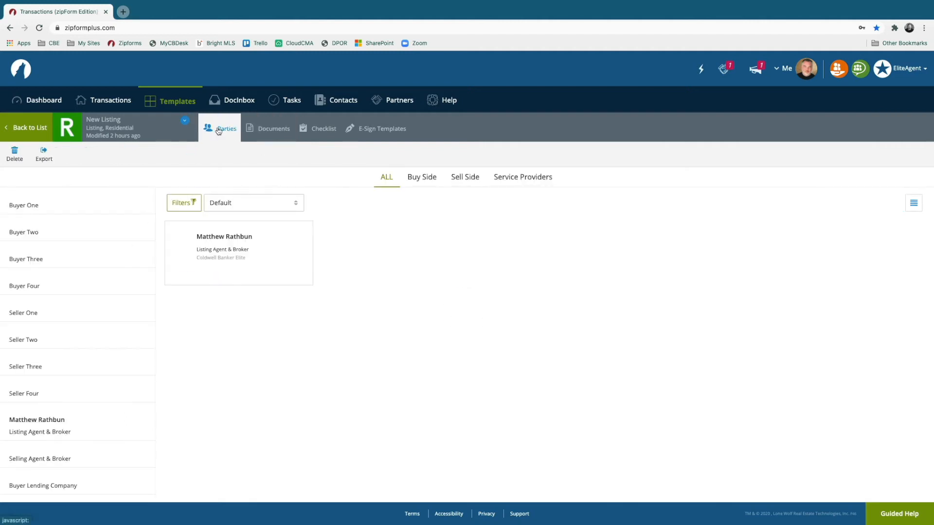
click(224, 242)
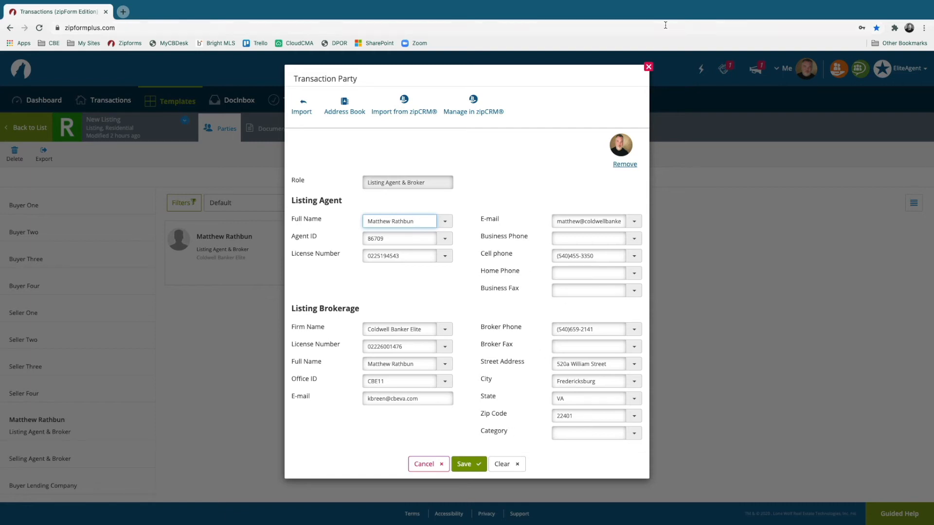
click(649, 68)
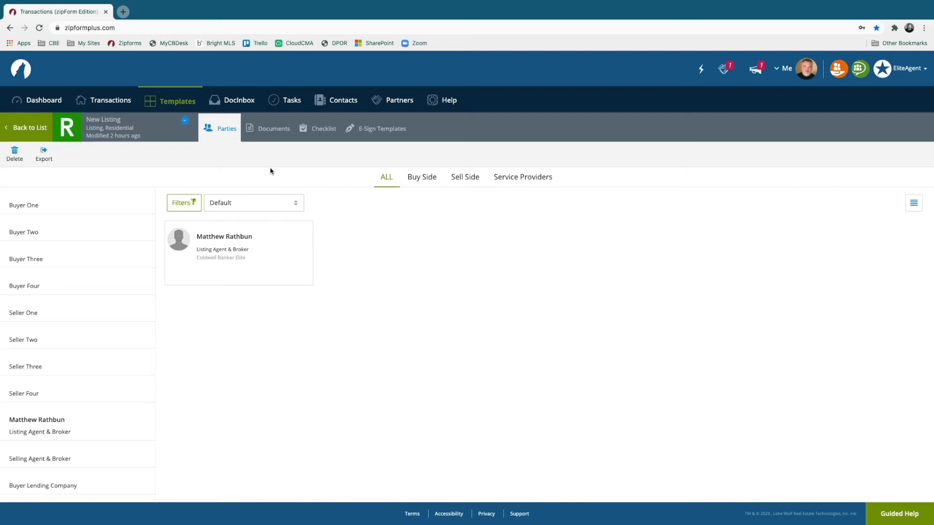
Return to the template's documents, view the Virginia REALTORS form library, and close it.
click(271, 135)
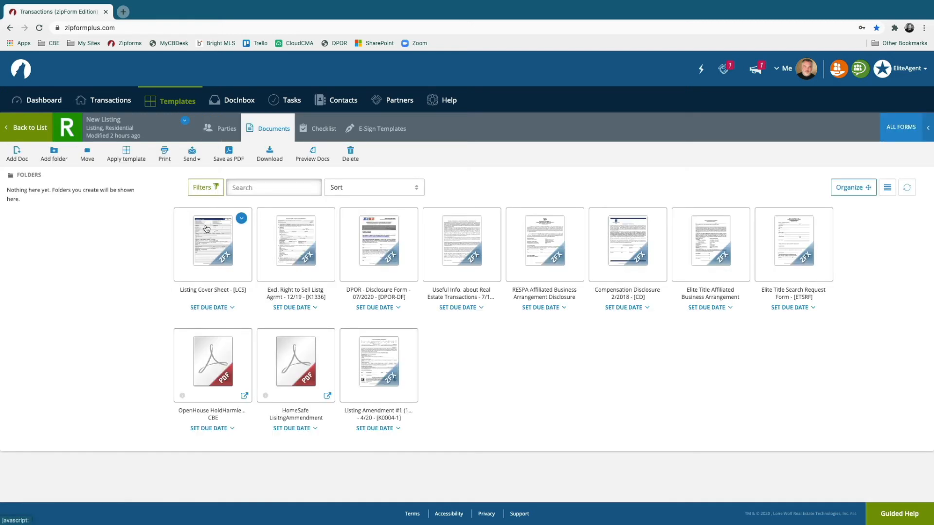
click(897, 135)
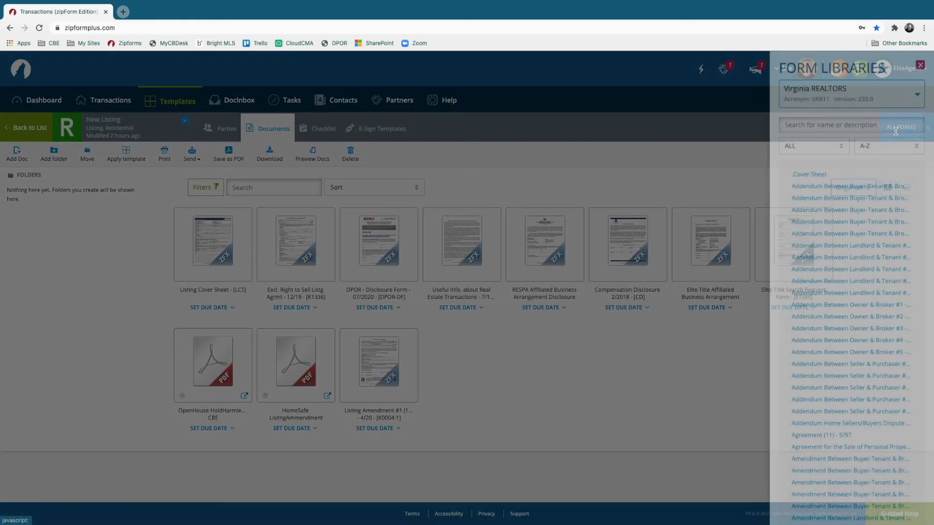
click(920, 65)
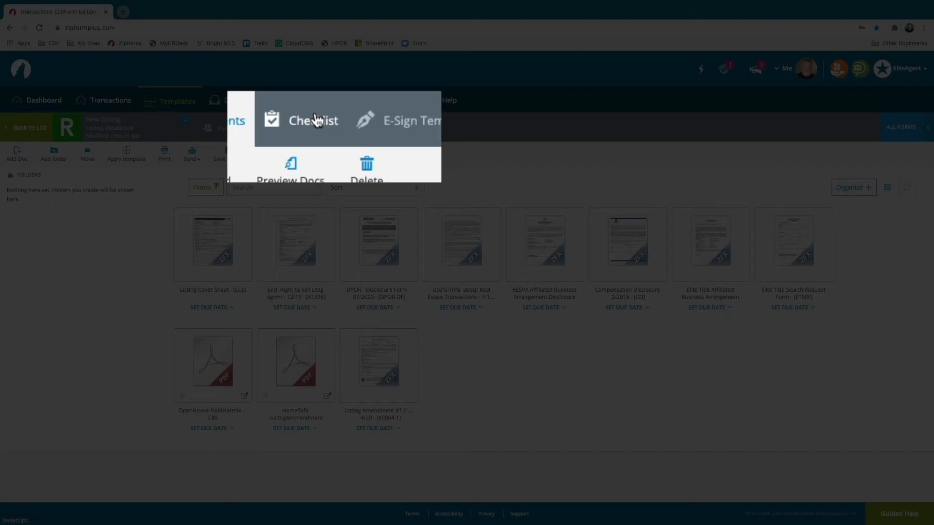
Open the template's checklist, view the checklist choices for a new category, and leave without saving one.
click(320, 128)
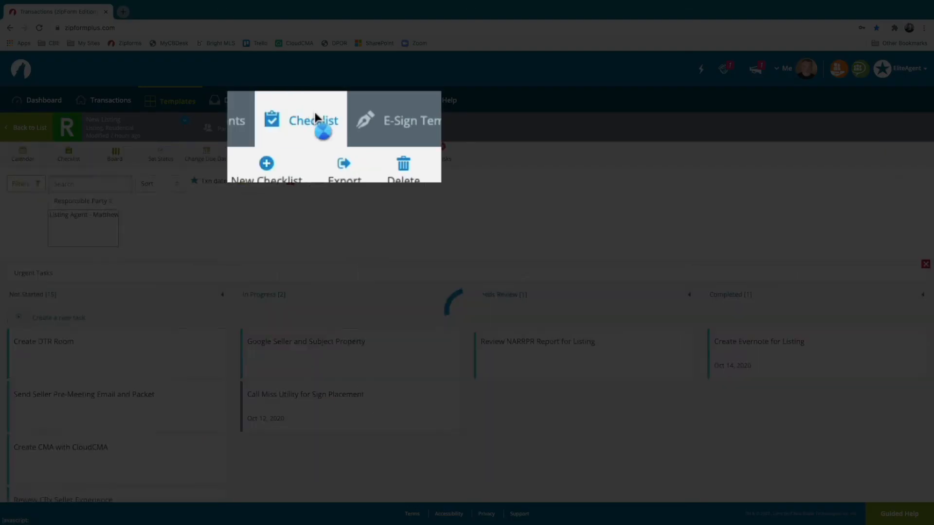
scroll(235, 204, down, 1)
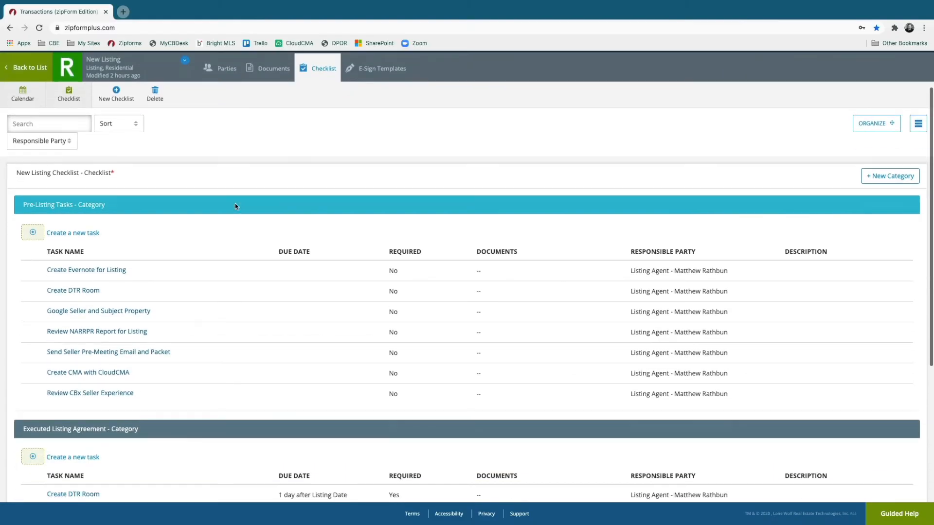
scroll(235, 204, up, 1)
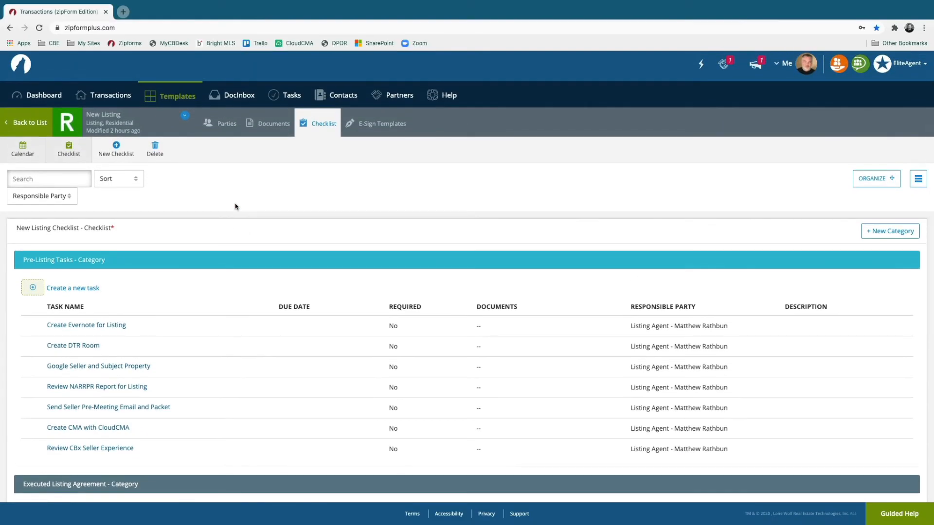
scroll(235, 207, down, 3)
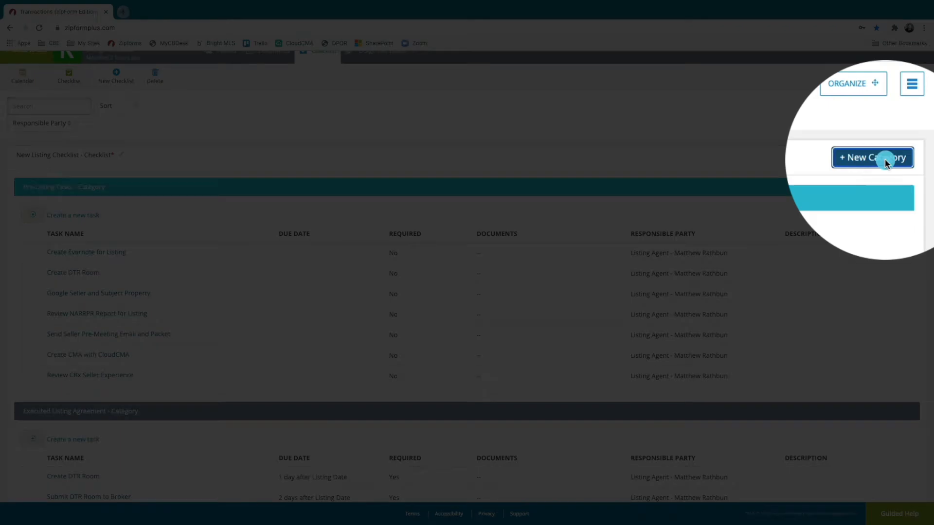
click(888, 161)
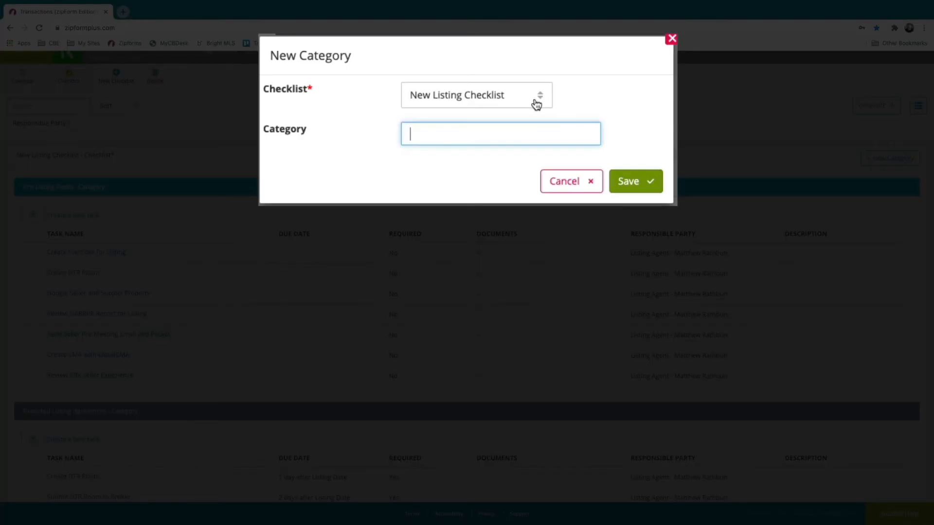
click(537, 101)
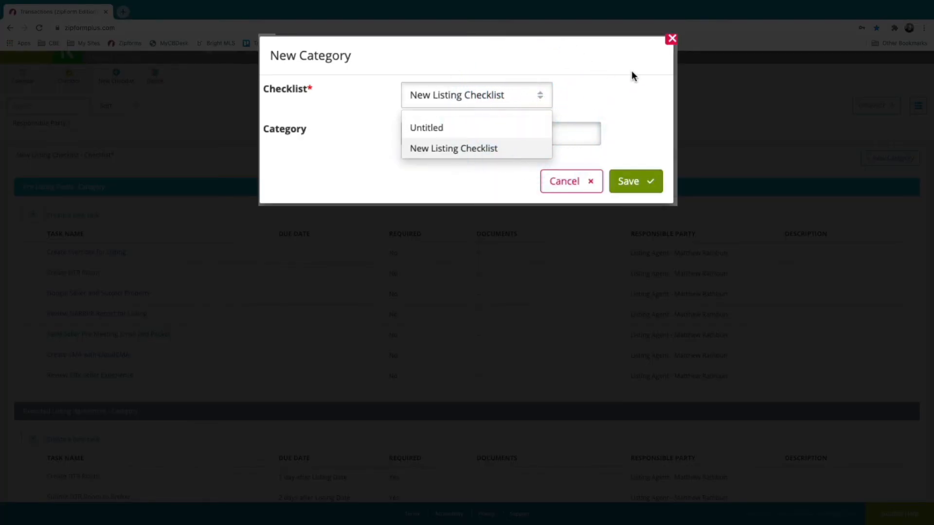
click(672, 38)
Review the checklist's tasks and relative due dates in the Pre-Listing Tasks and Executed Listing Agreement categories.
scroll(562, 216, down, 5)
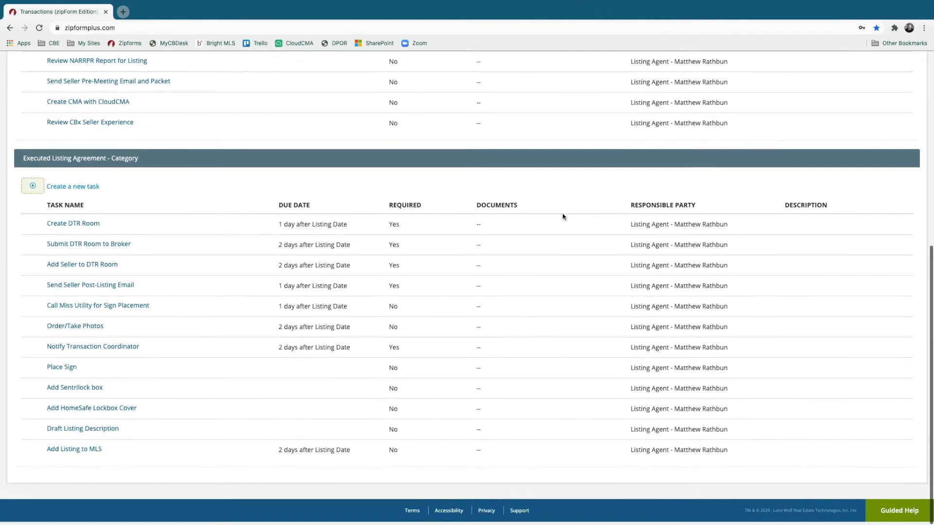
scroll(509, 482, up, 7)
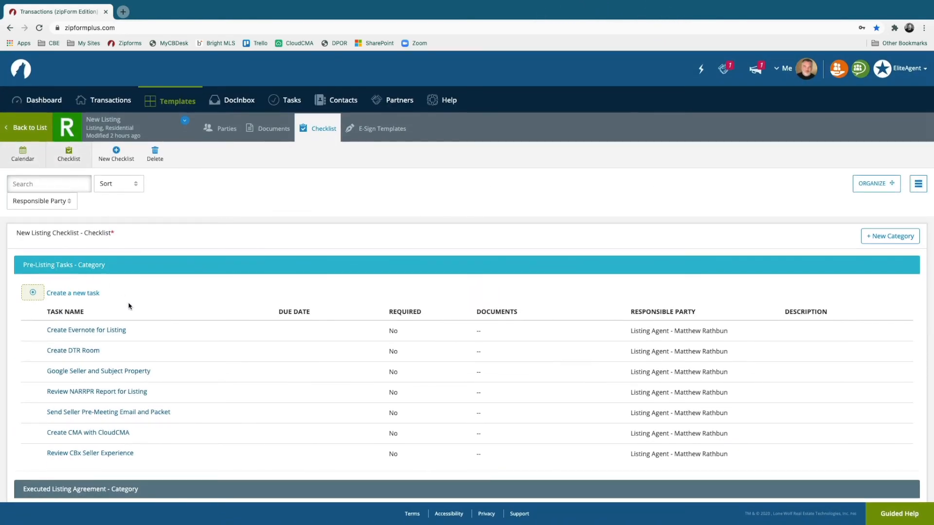
scroll(130, 349, down, 7)
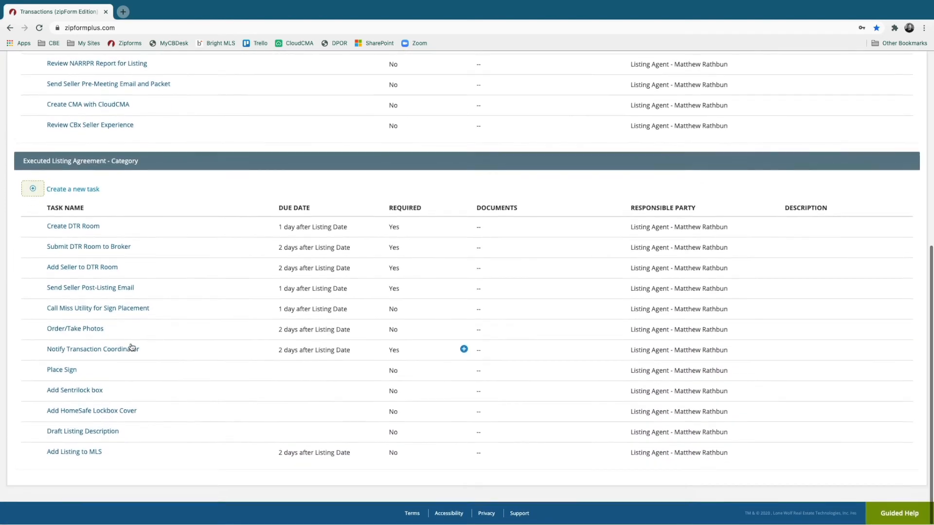
scroll(130, 348, up, 7)
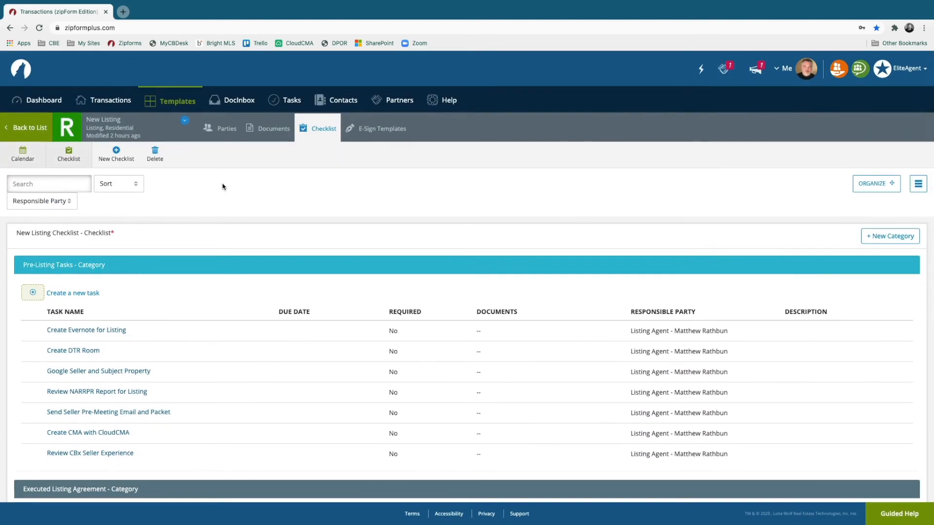
Start a new task named "Submit DTR Room to Broker" in the Executed Listing Agreement category, keeping that category after viewing the alternatives.
scroll(209, 183, down, 4)
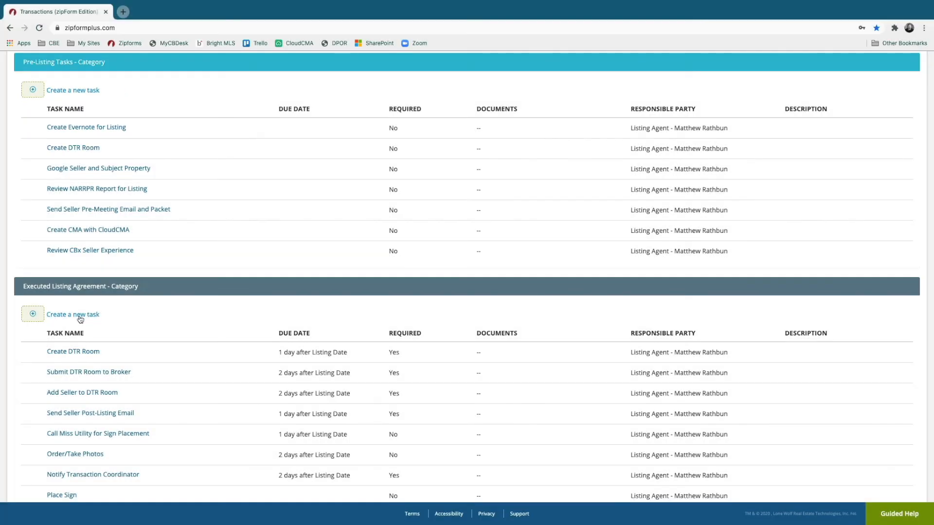
click(81, 316)
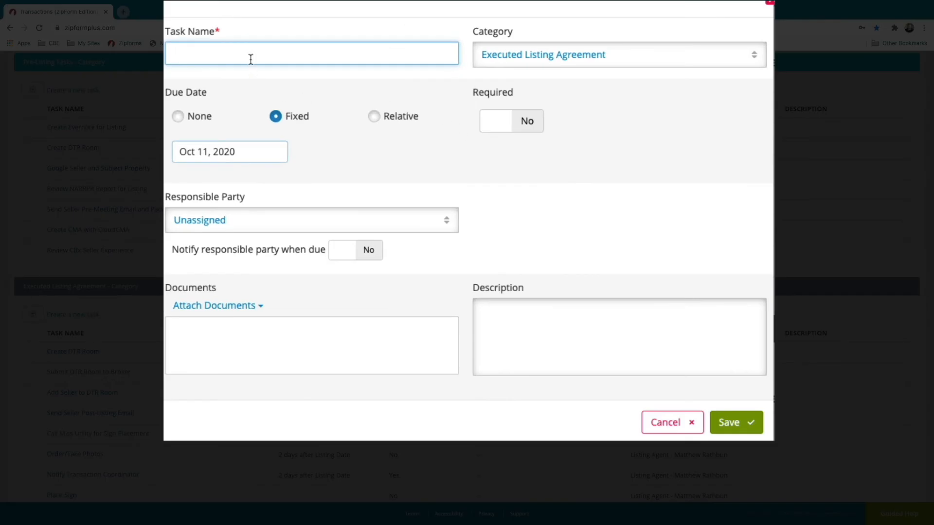
text(Submit DTR Room to Broker)
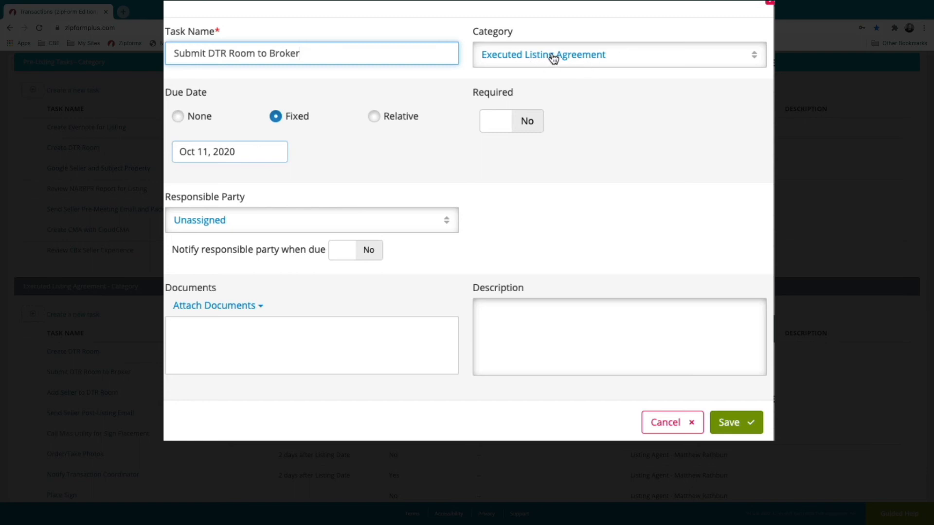
click(515, 54)
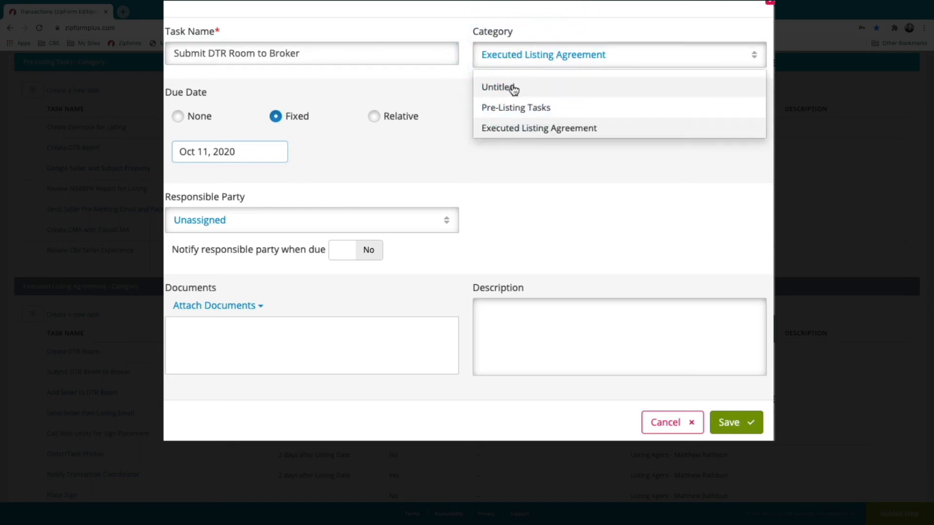
click(427, 81)
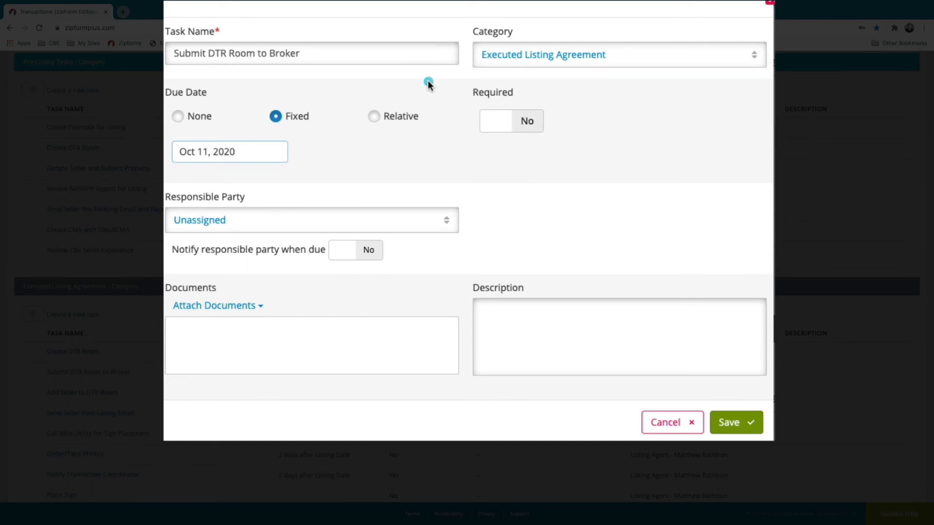
Compare the due date types and set the task's due date as relative, 3 days after the Listing Date.
click(178, 117)
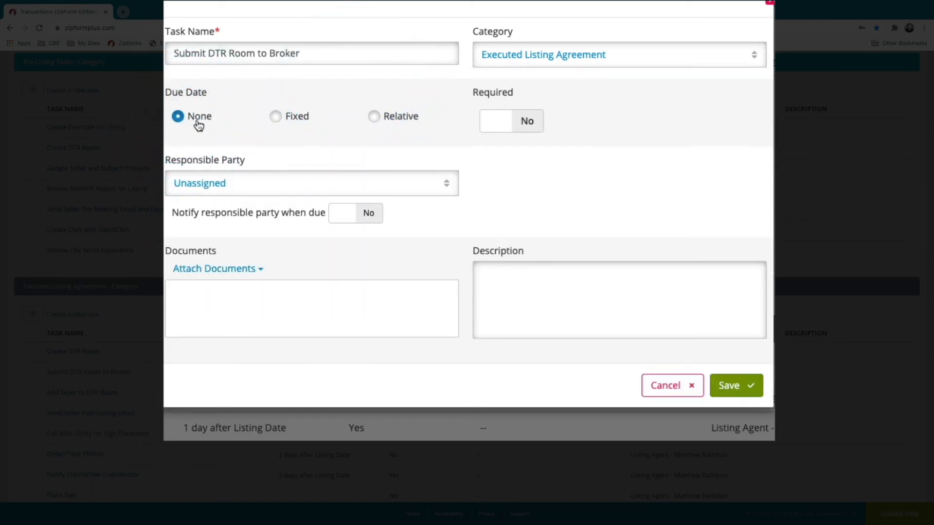
click(276, 117)
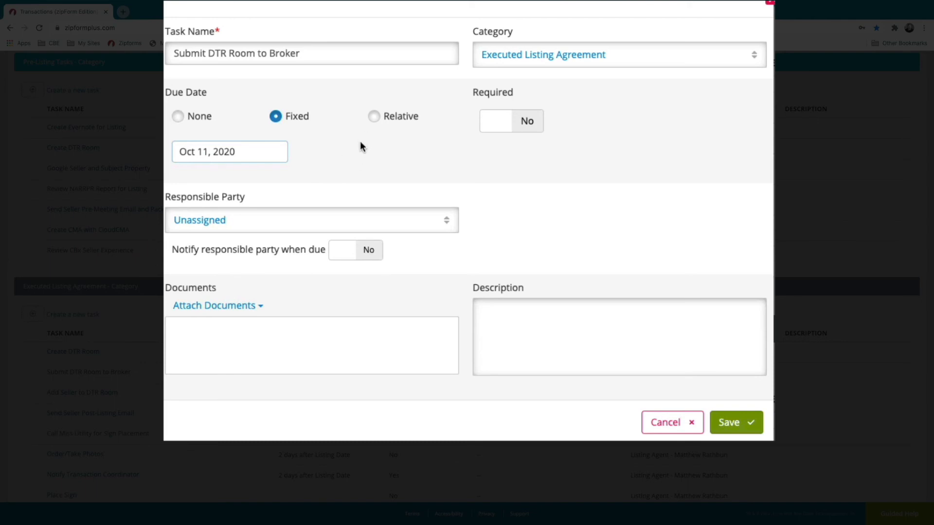
click(373, 118)
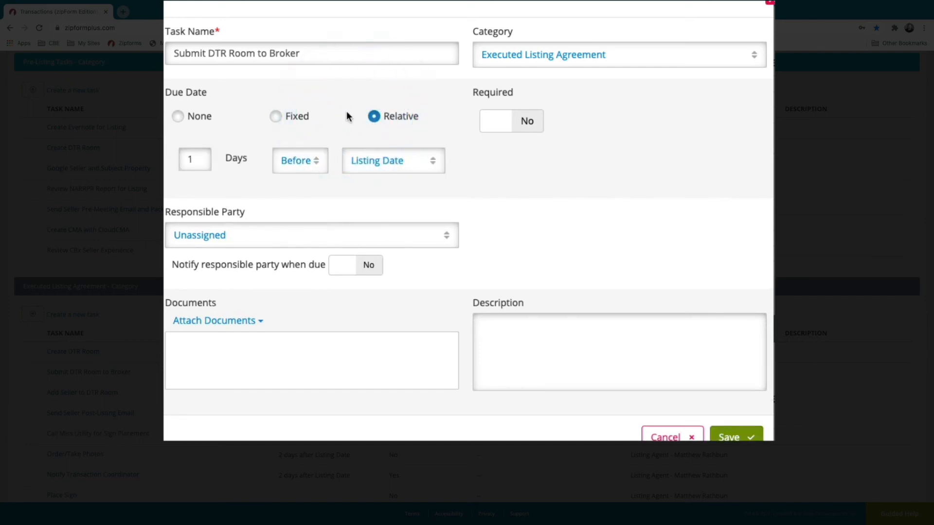
click(433, 164)
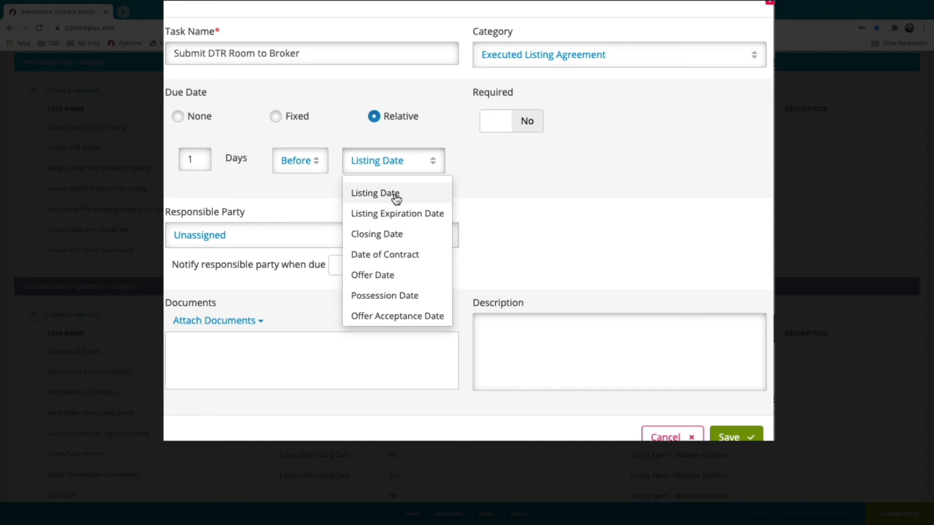
click(245, 181)
drag(205, 162, 171, 159)
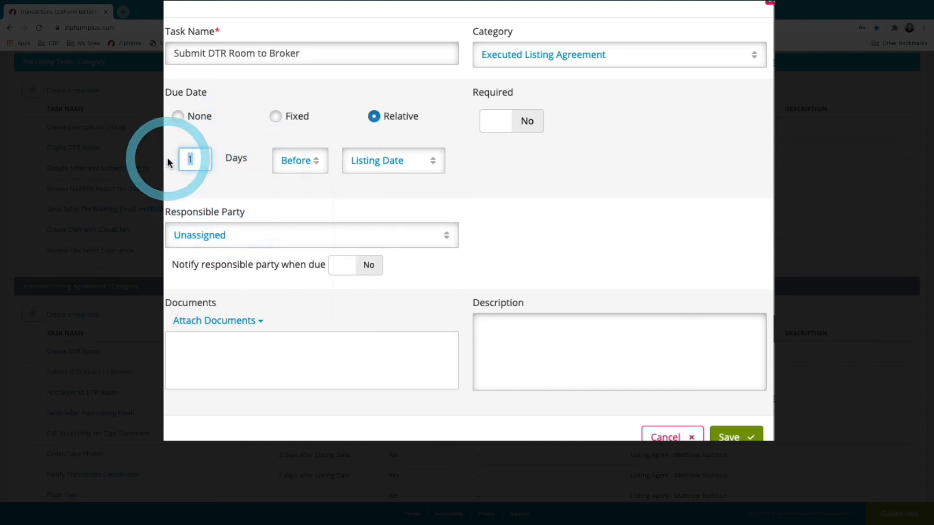
text(3)
click(309, 162)
click(303, 210)
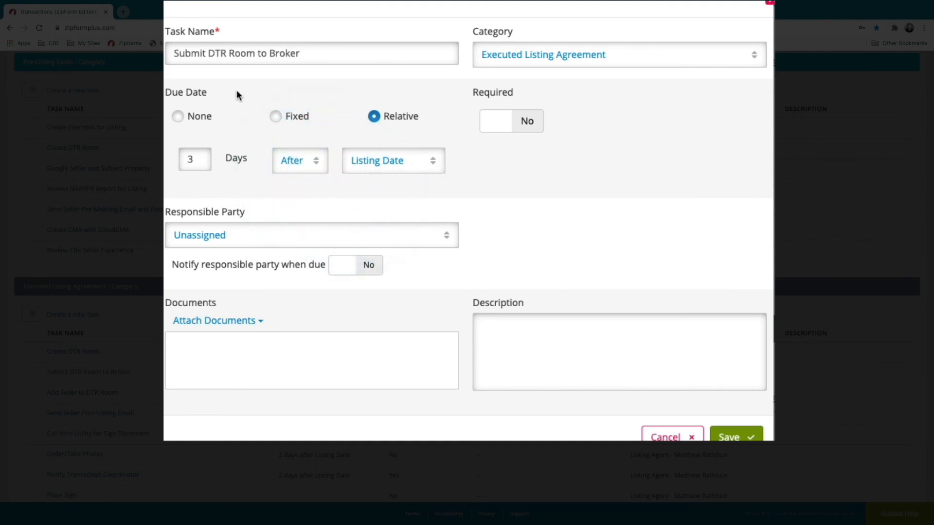
Assign the task to the listing agent, enable notification of the responsible party when due, and mark it as required.
click(448, 242)
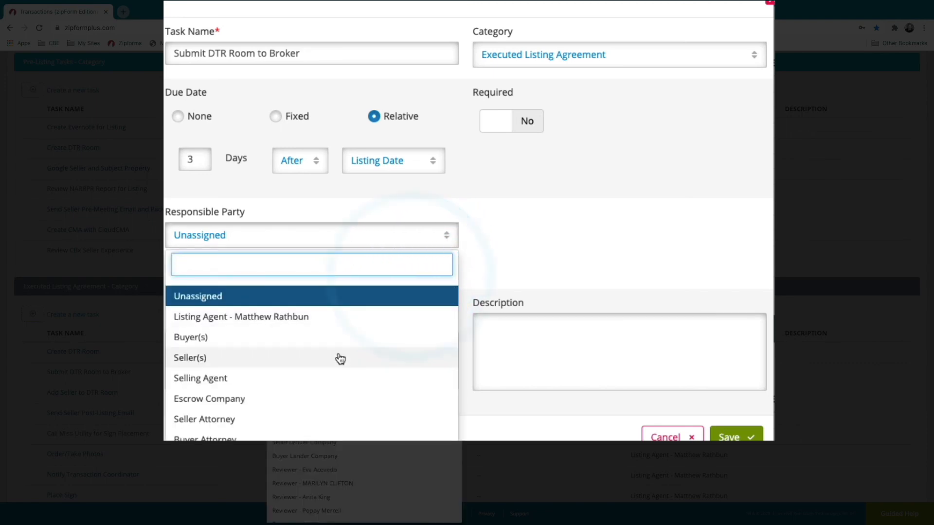
click(340, 319)
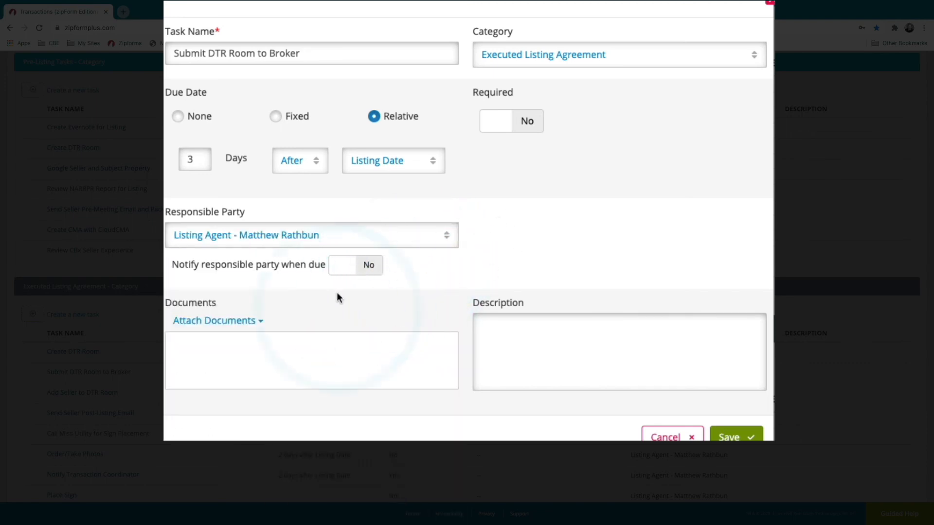
click(346, 273)
click(373, 270)
click(379, 269)
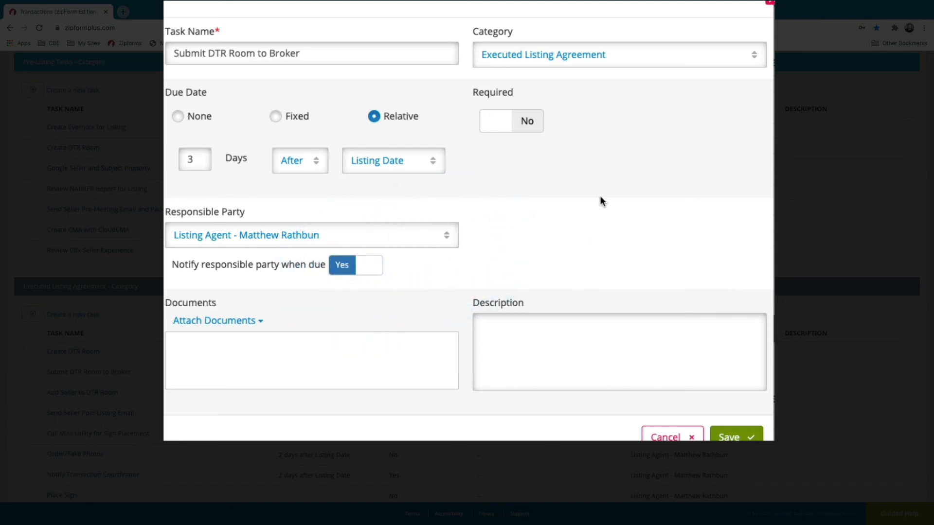
click(503, 128)
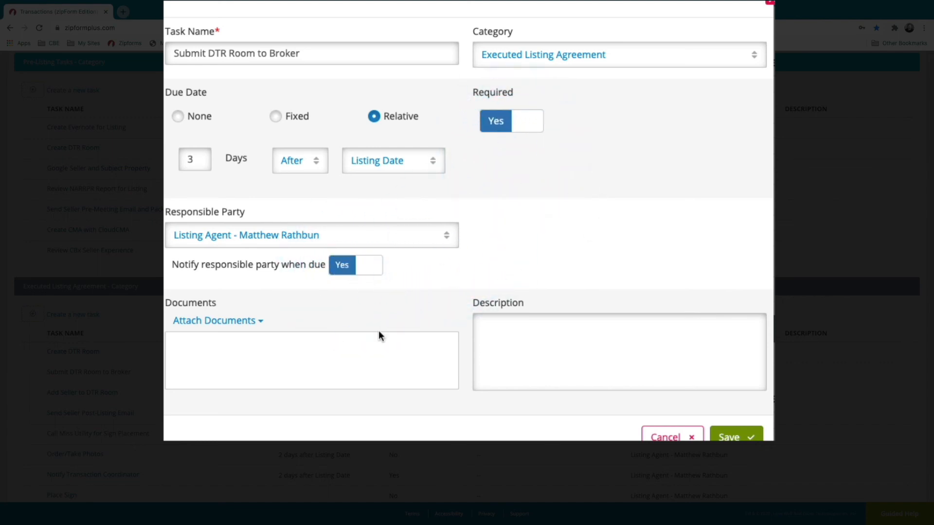
Leave the task's attached documents and description empty and save the new "Submit DTR Room to Broker" task.
click(257, 350)
click(614, 346)
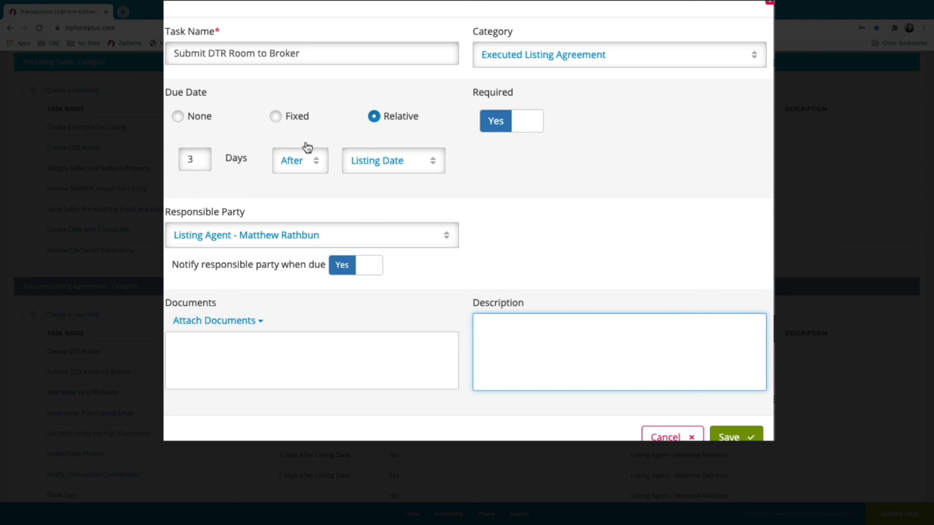
click(724, 438)
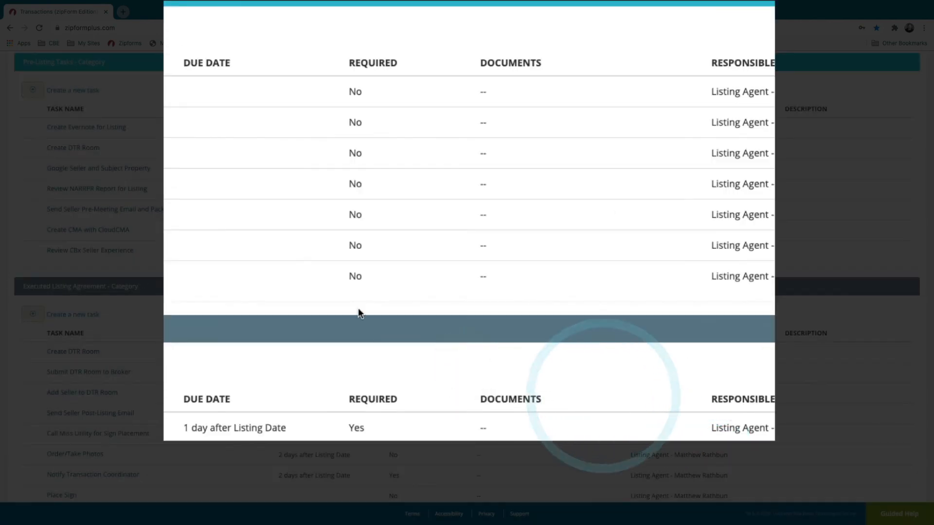
Check the saved task's entry under Executed Listing Agreement and review the New Listing Checklist's tasks in both categories.
scroll(358, 308, down, 3)
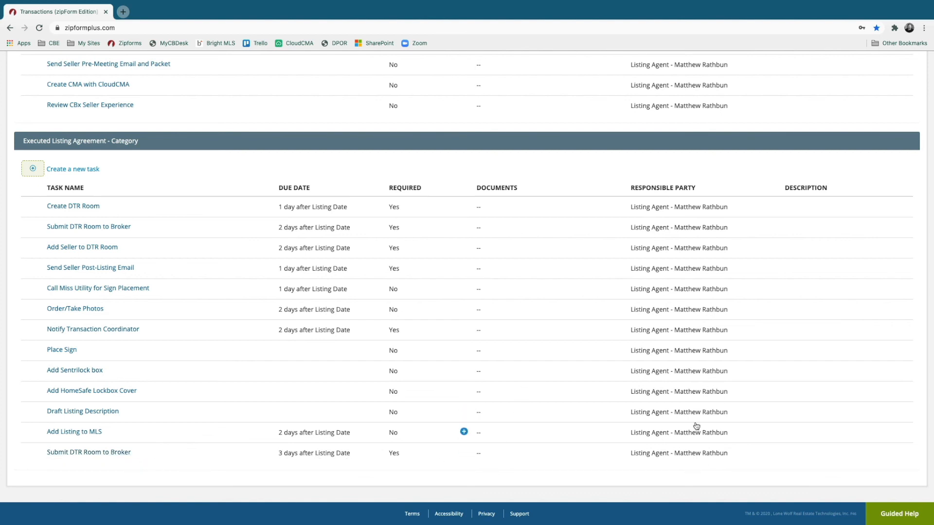
scroll(688, 428, up, 10)
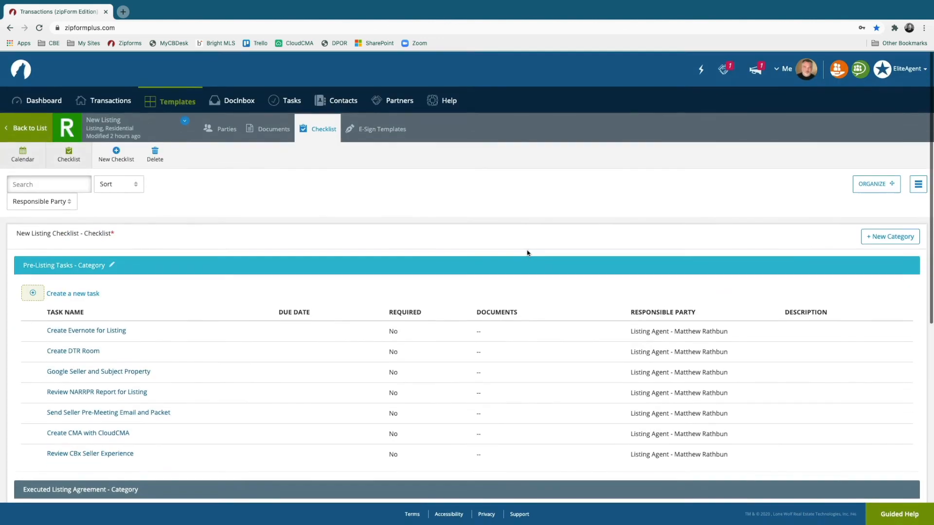
scroll(265, 183, down, 6)
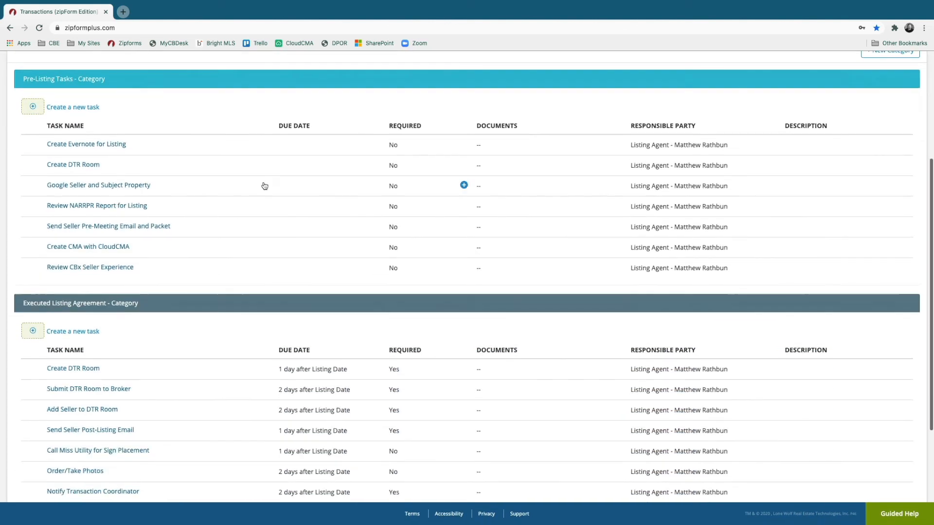
scroll(262, 277, up, 10)
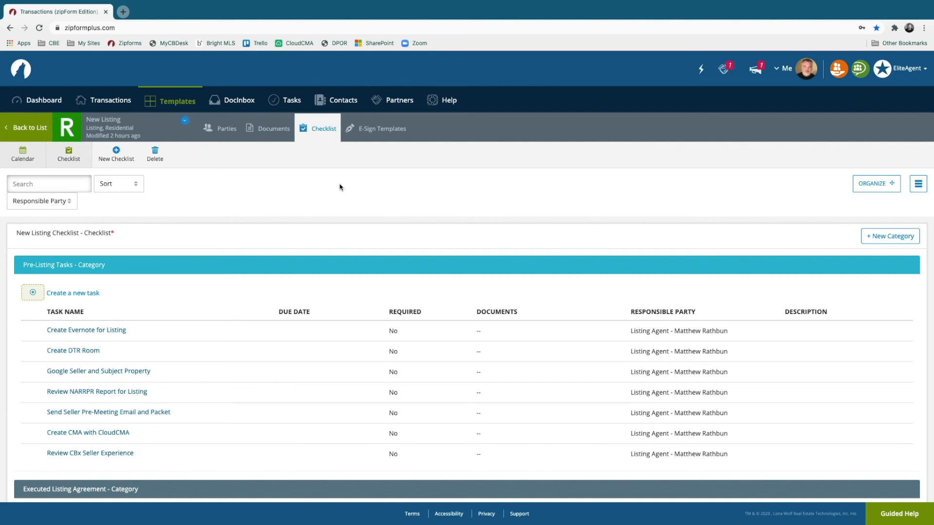
scroll(415, 196, down, 4)
scroll(415, 196, up, 4)
click(415, 196)
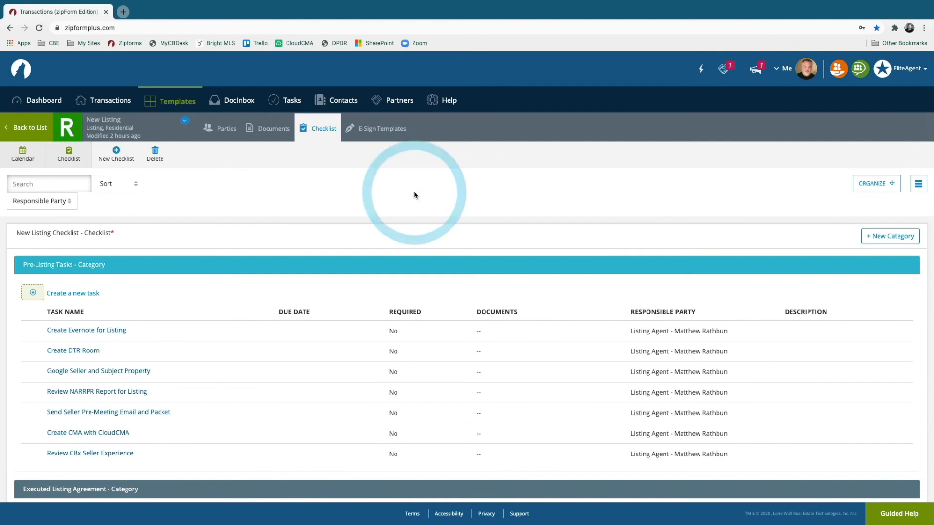